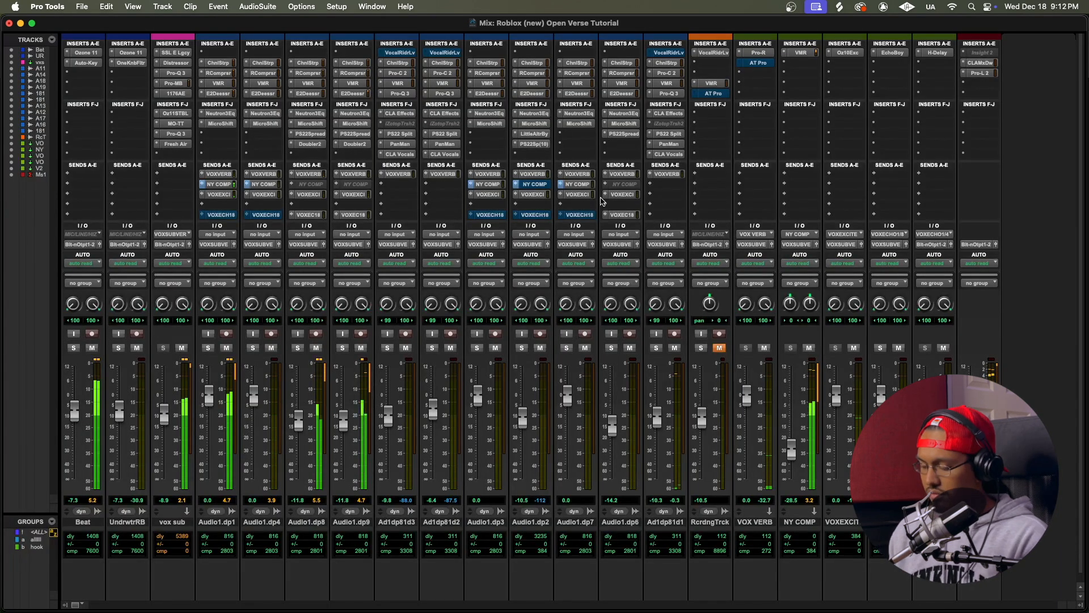
Step: Stop playback and open the Ozone 11 Stabilizer on the vox sub track from the Mix window
key(super+equal)
key(space)
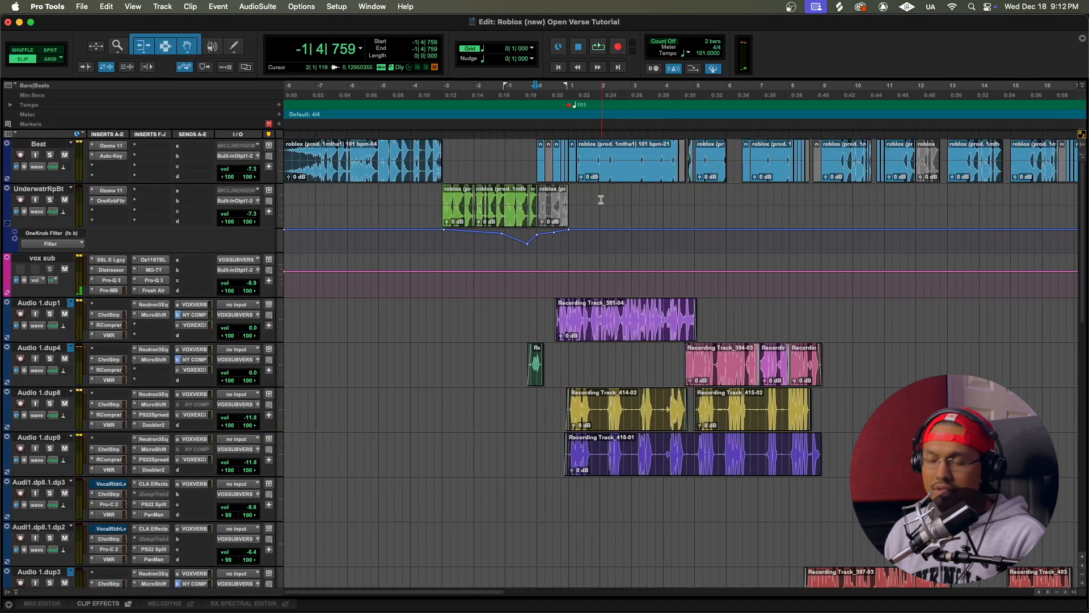
key(super+equal)
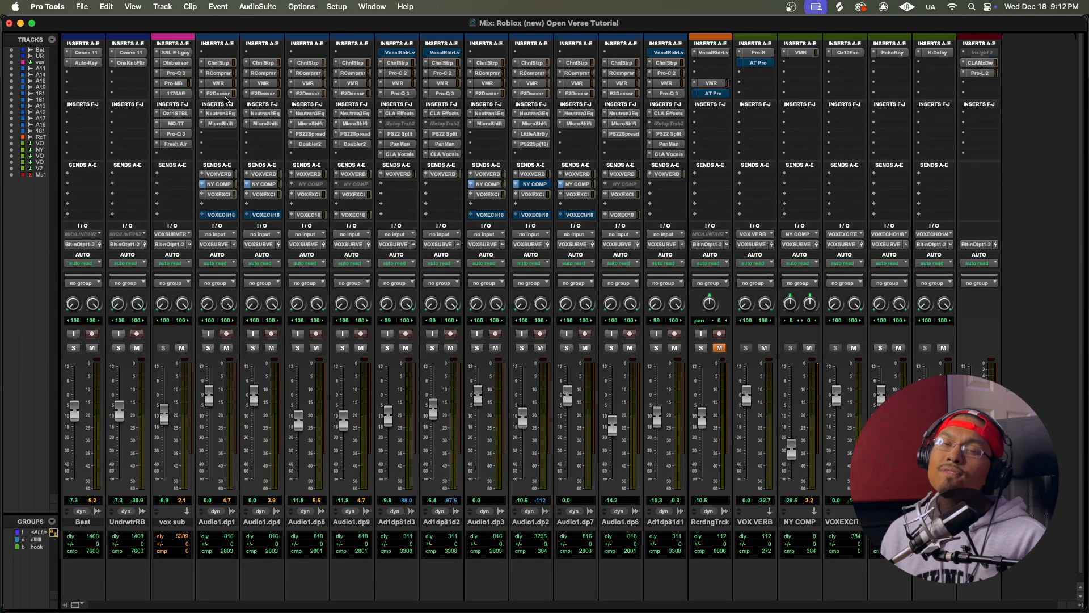
click(179, 115)
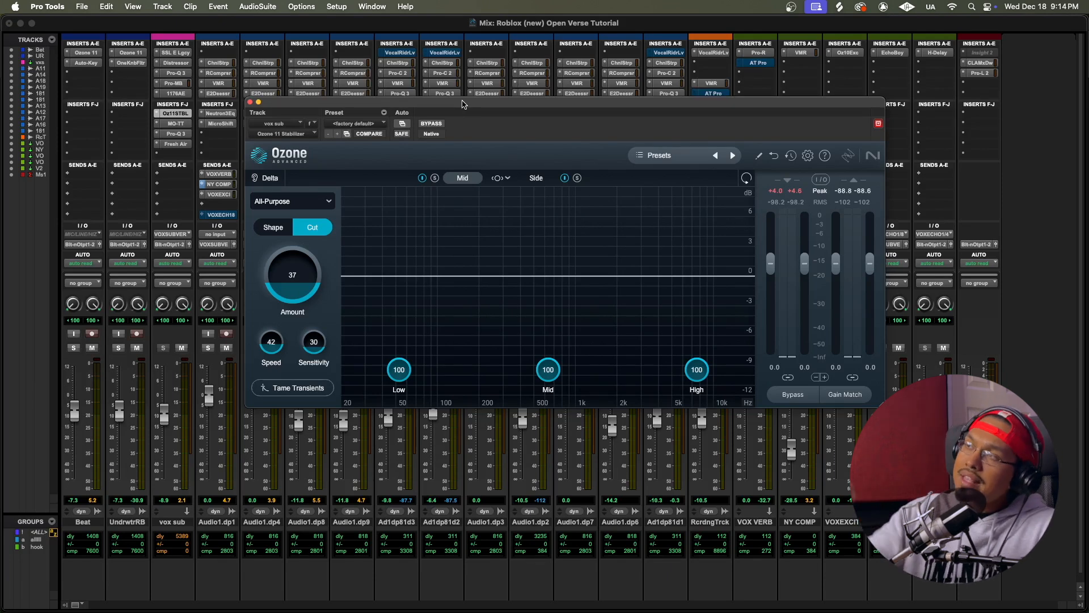
Step: Try the Stabilizer's Stereo channel mode and return it to Mid/Side
click(501, 182)
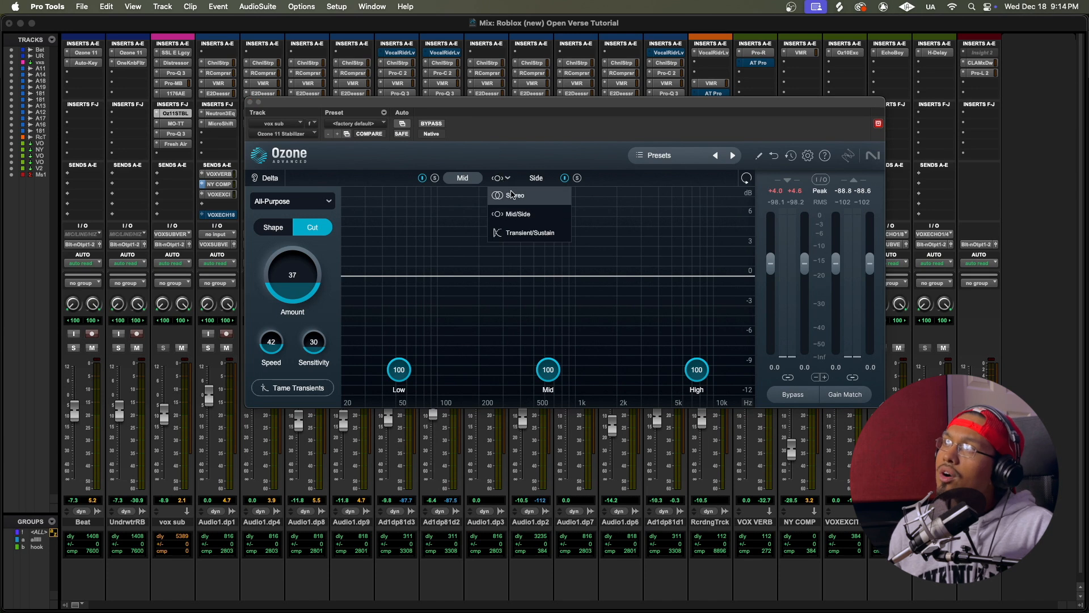
click(522, 197)
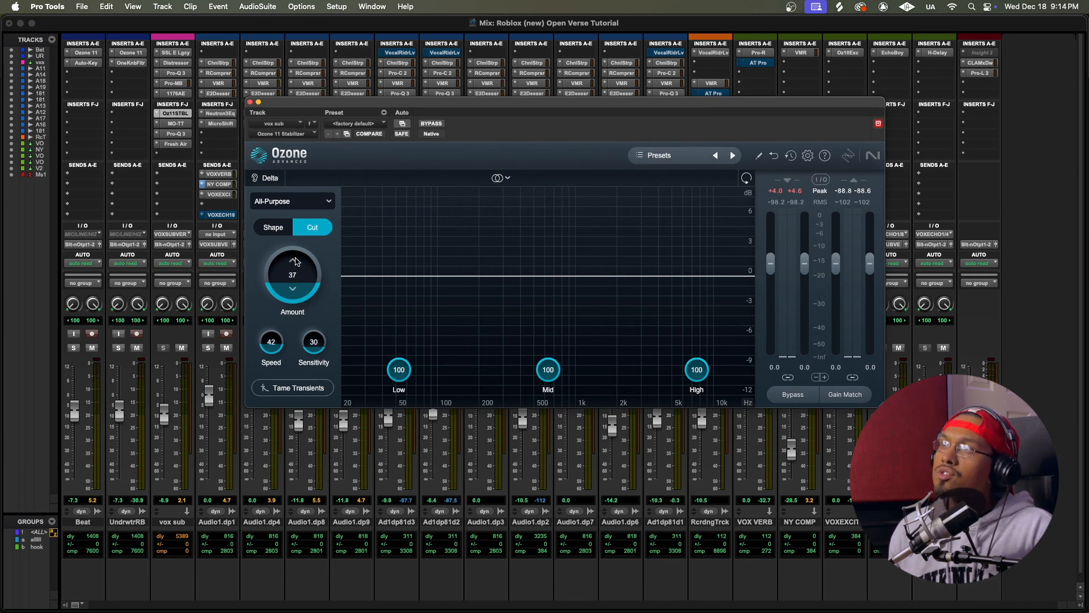
click(500, 177)
click(505, 212)
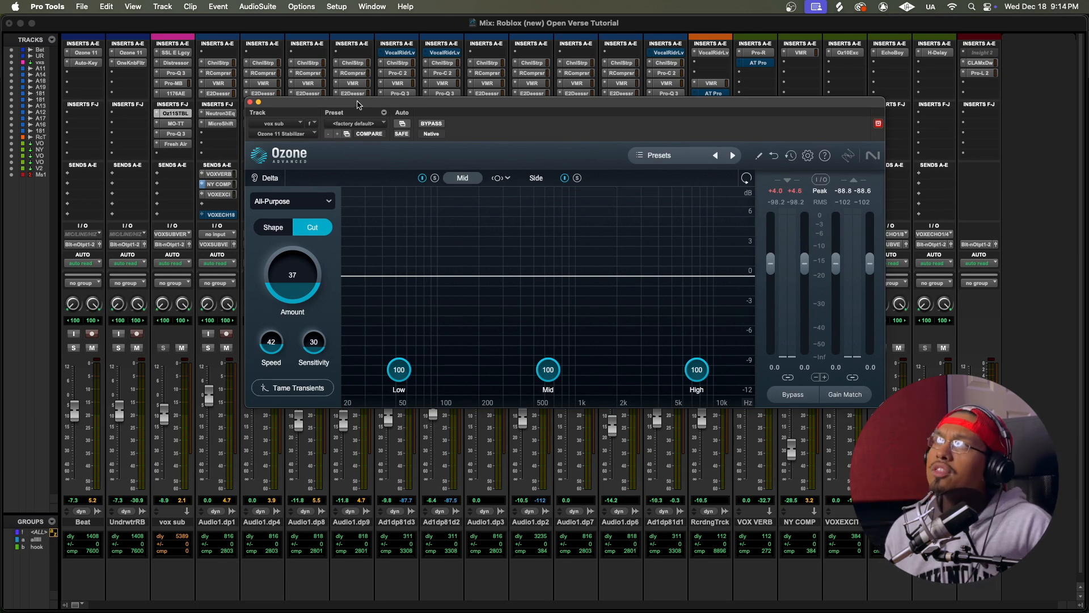
Step: Compare the vocals with the Stabilizer bypassed and active, and review its Side and Mid settings
drag(356, 101, 348, 95)
click(422, 118)
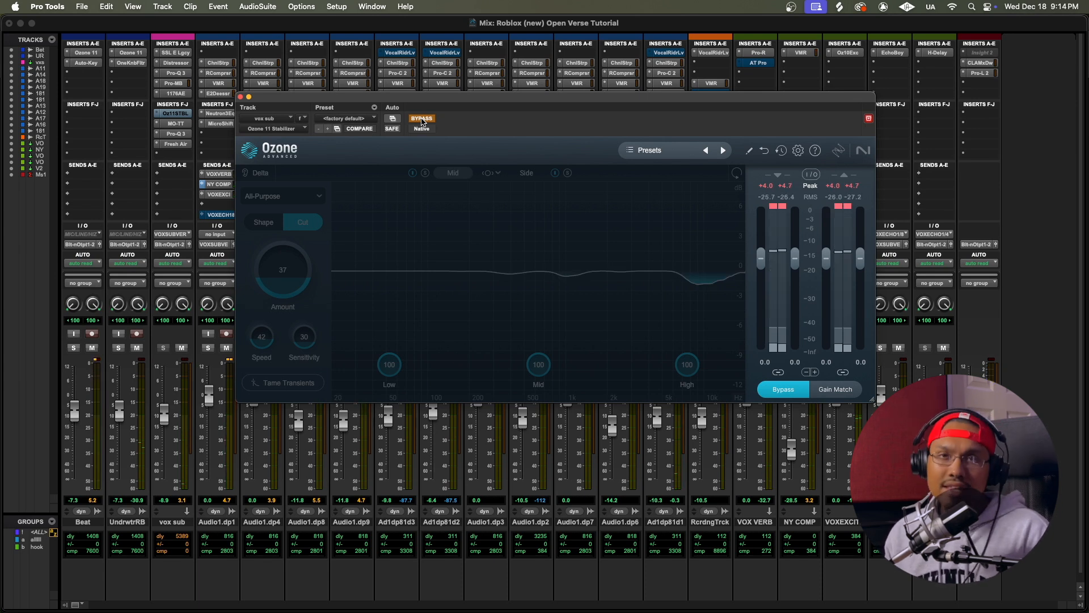
click(421, 118)
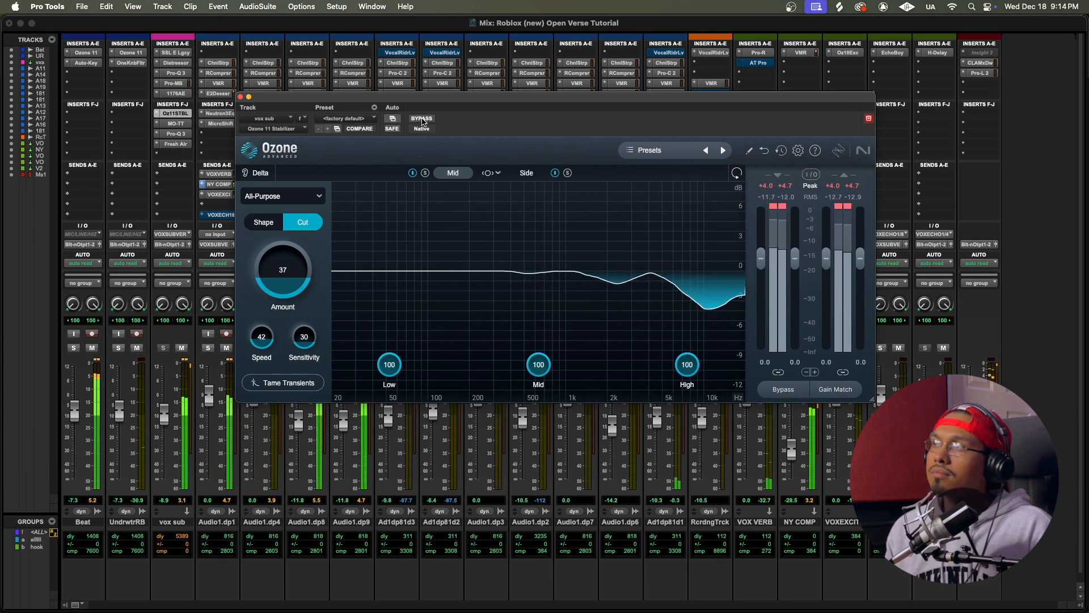
click(526, 174)
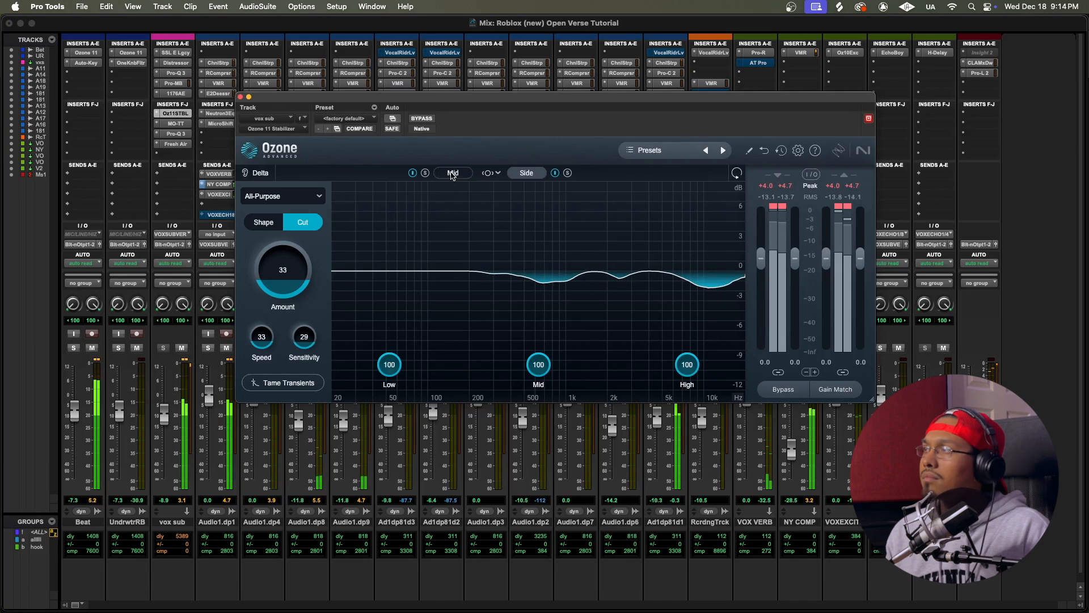
click(453, 173)
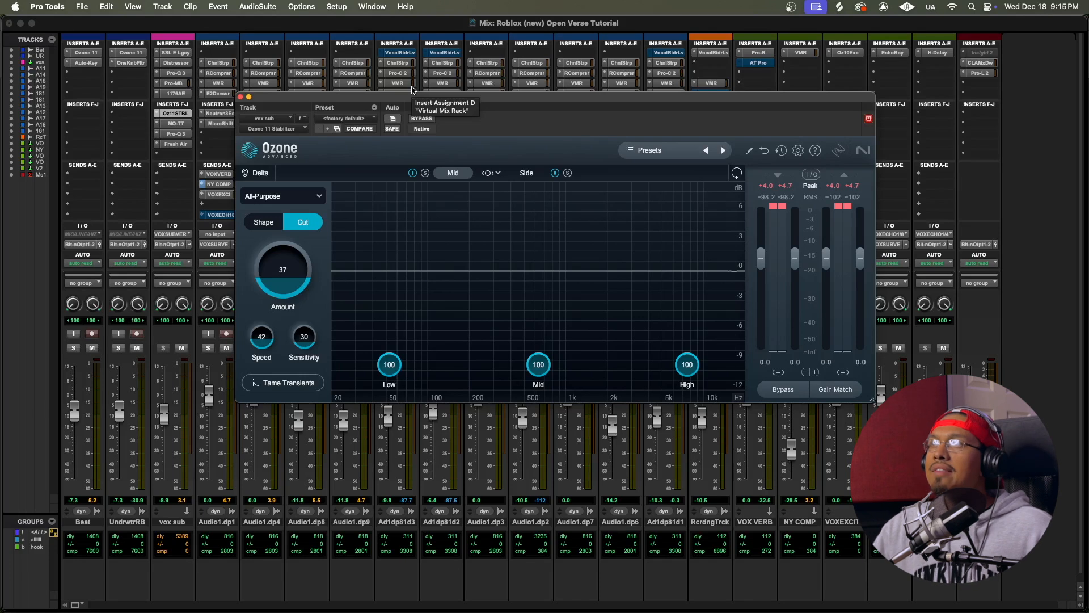
Step: Play the song, raise the Mid channel's stabilizing Amount to about 74, and bring it down to 33
key(space)
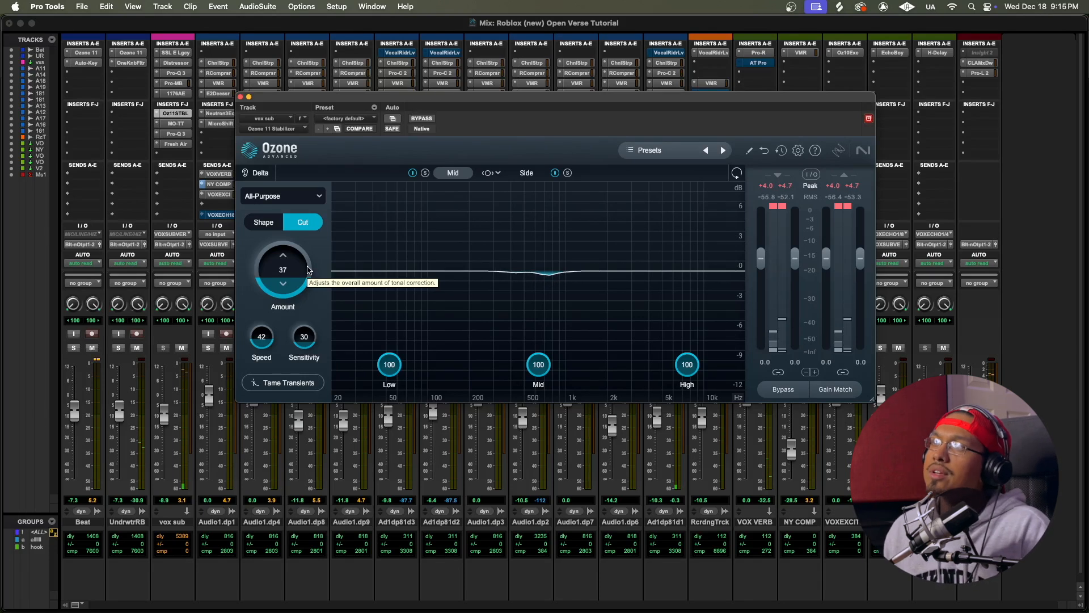
drag(294, 281, 311, 229)
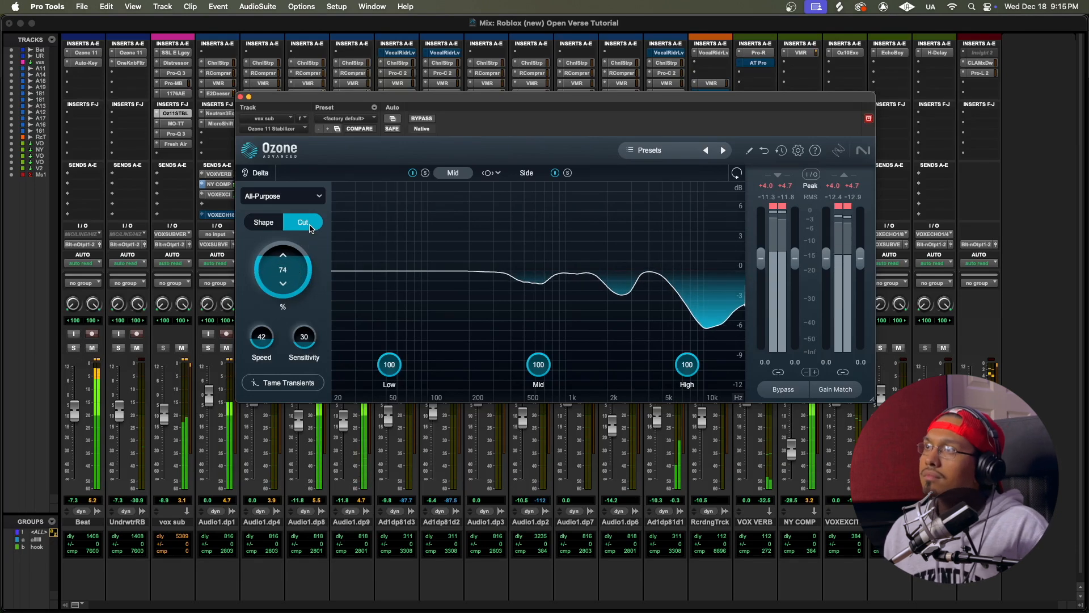
drag(286, 269, 284, 297)
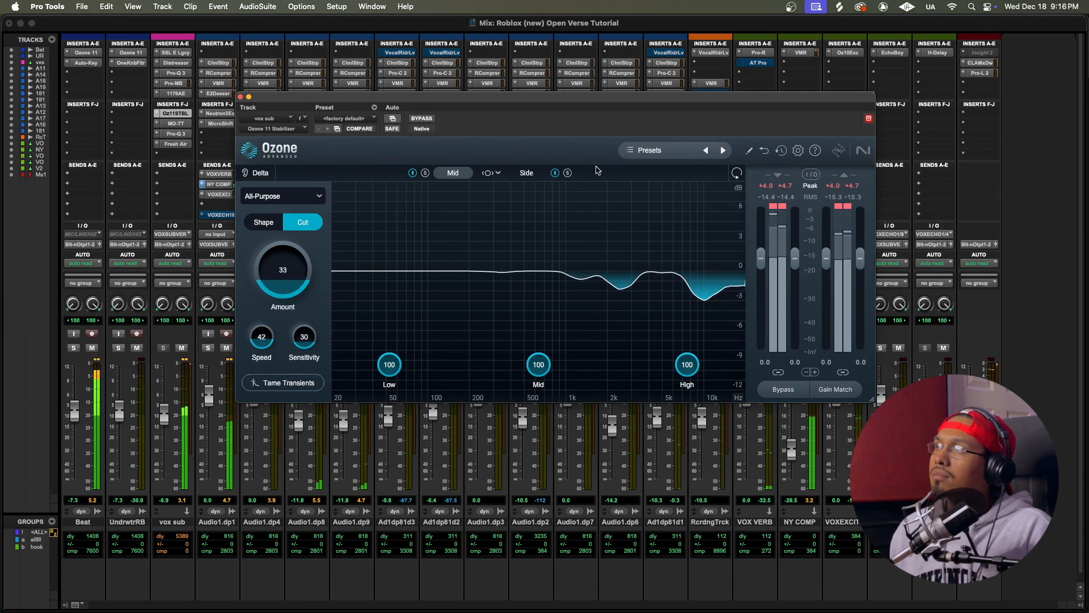
Step: Raise the Side channel's Amount to about 53, lower it again, and close the Stabilizer from the Mid view
click(527, 172)
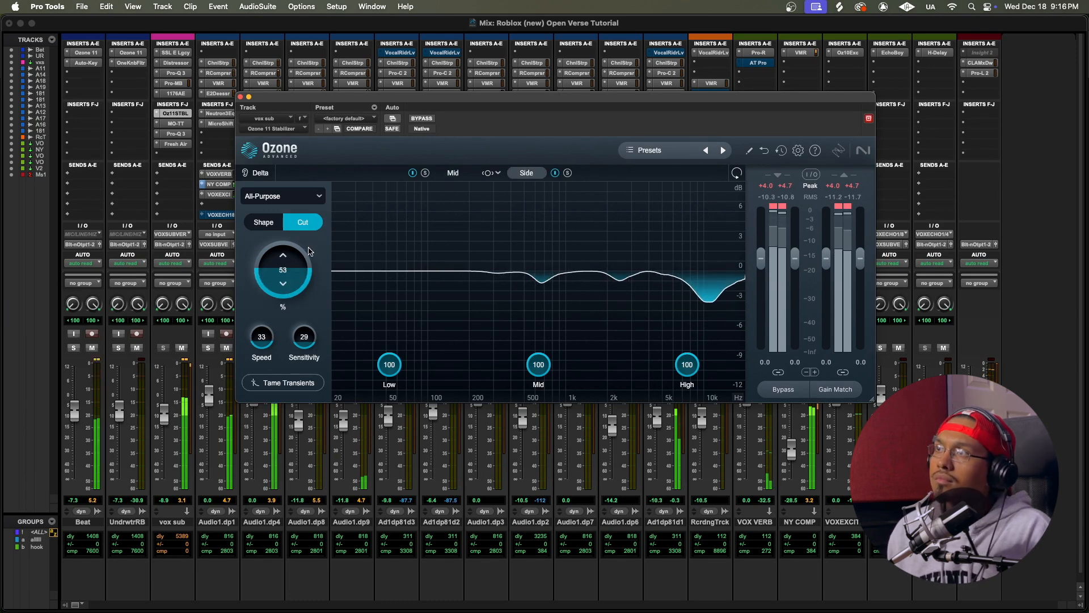
scroll(310, 252, up, 5)
drag(294, 264, 311, 303)
click(453, 172)
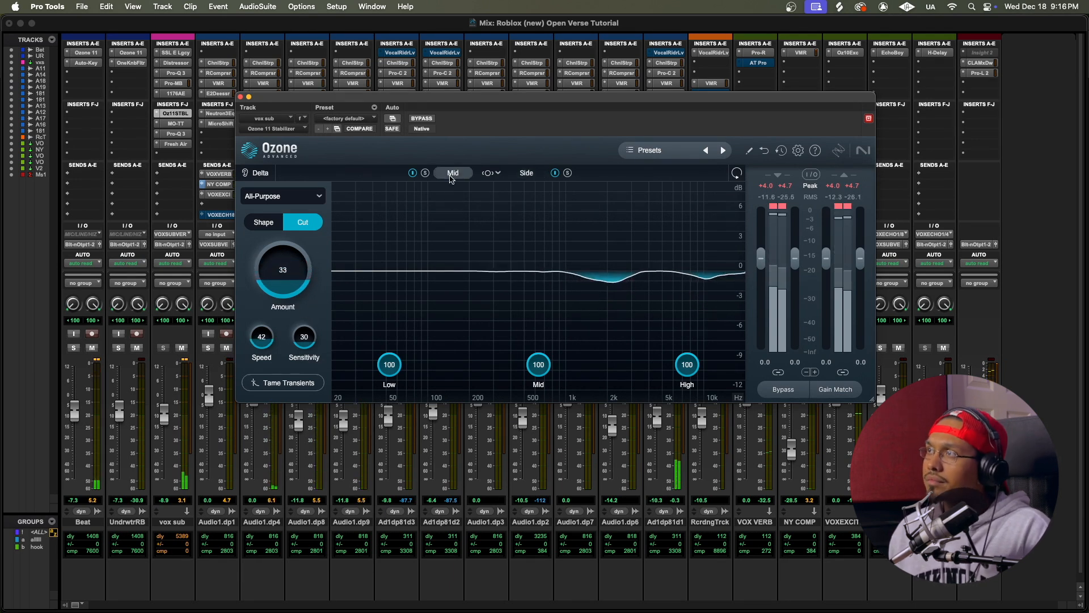
click(240, 97)
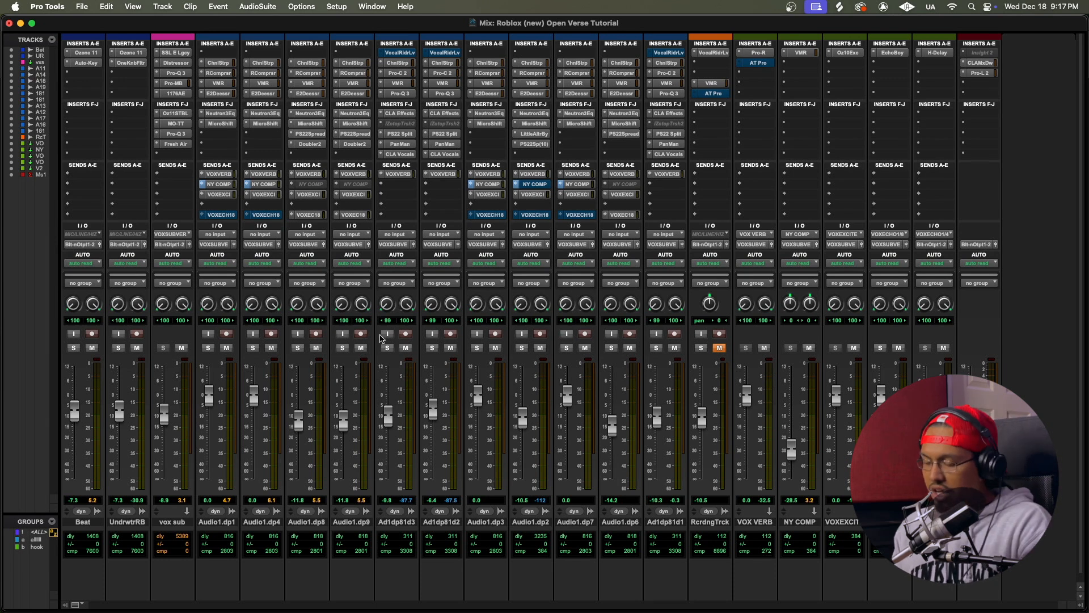
Step: Show the Edit window and move the playback start to about beat 3 of bar 1
key(super+equal)
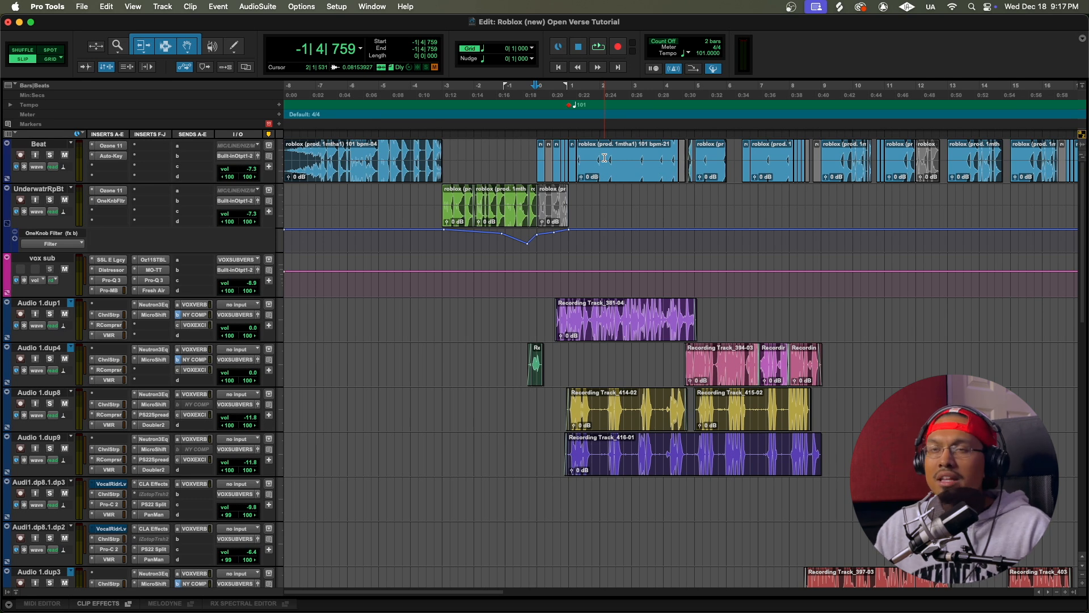
click(575, 88)
drag(574, 88, 587, 87)
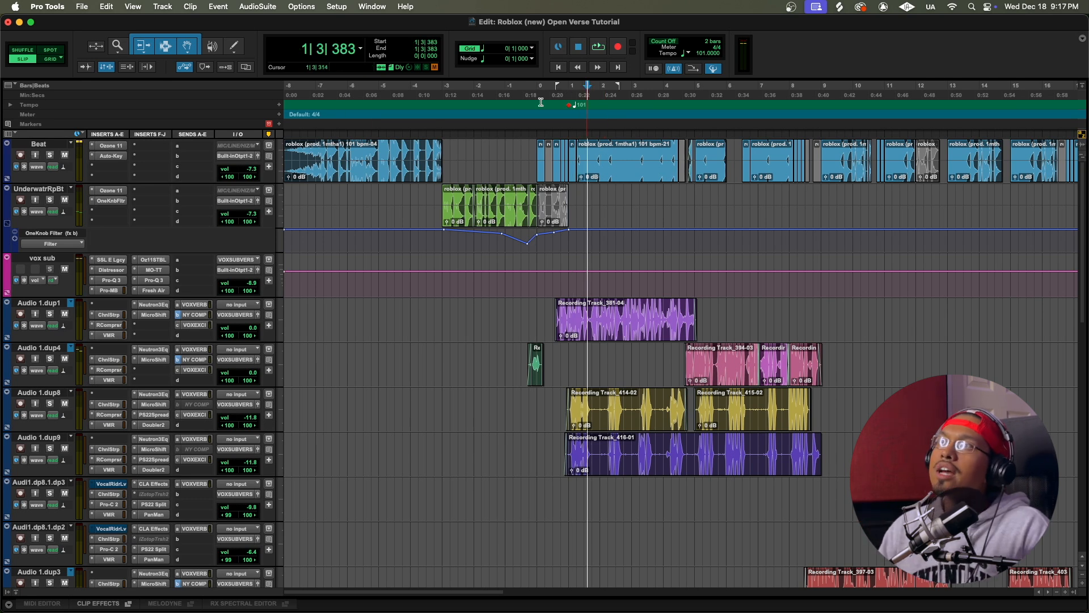
Step: Open Ozone 11 on the Beat track and show its Equalizer 2 module
click(108, 145)
drag(295, 98, 235, 95)
click(223, 189)
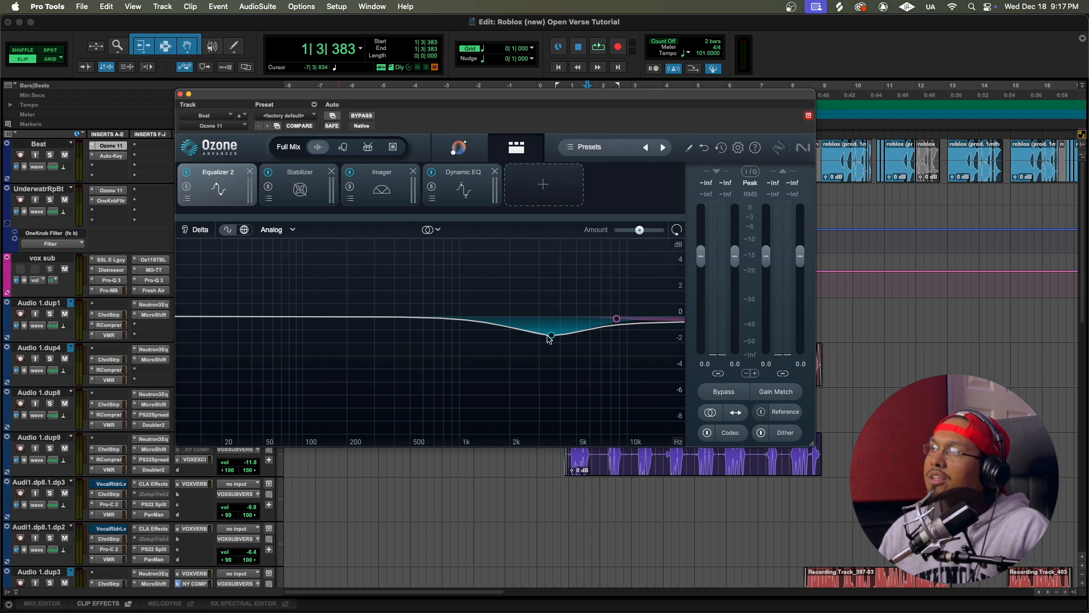
Step: Play the beat and compare it with Ozone's Stabilizer module switched off and back on
click(307, 188)
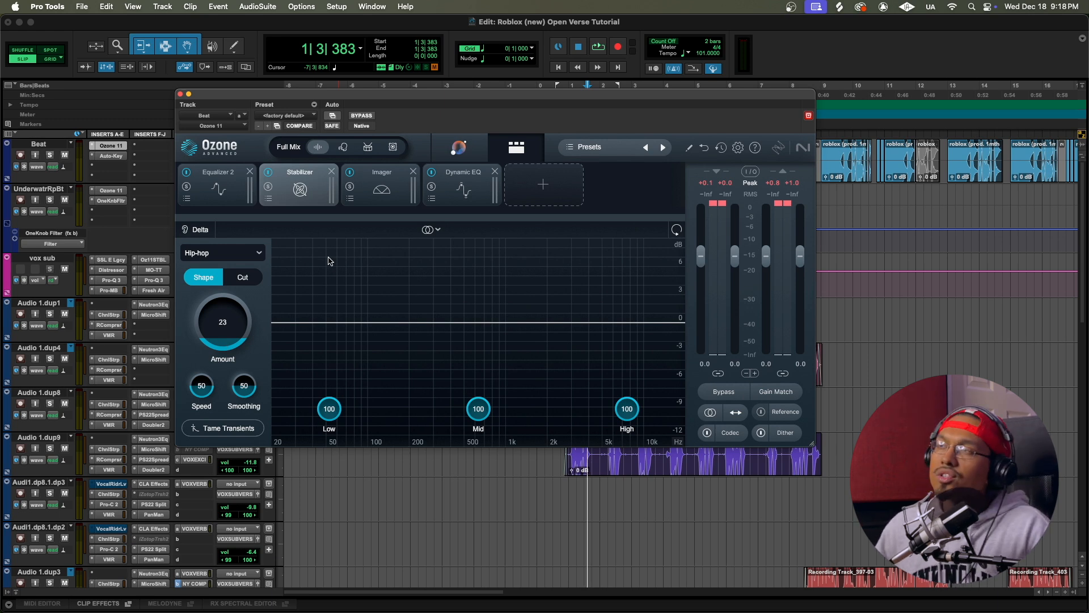
key(space)
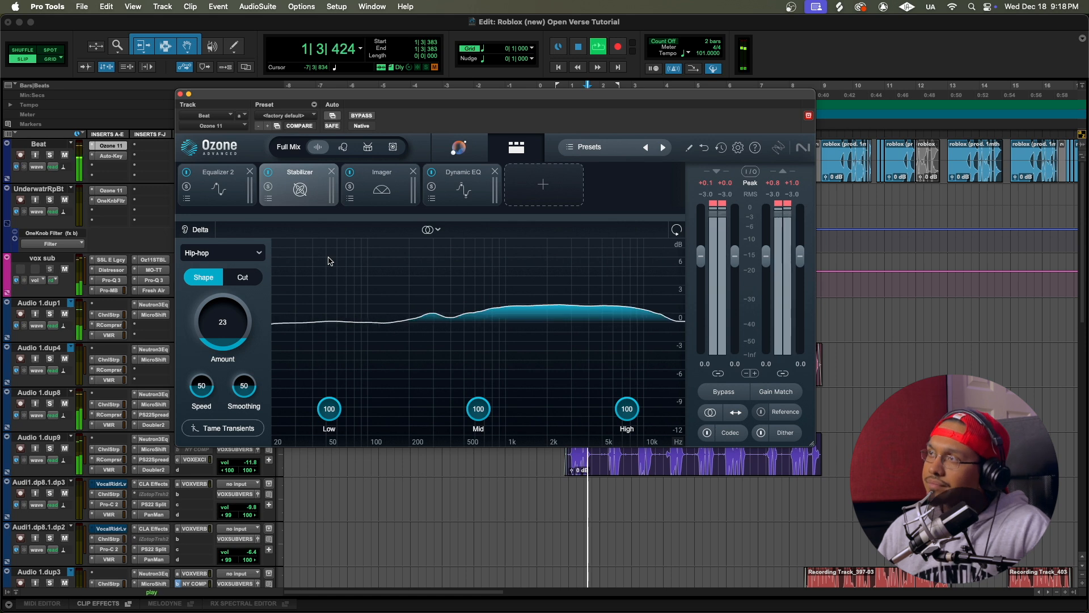
click(269, 172)
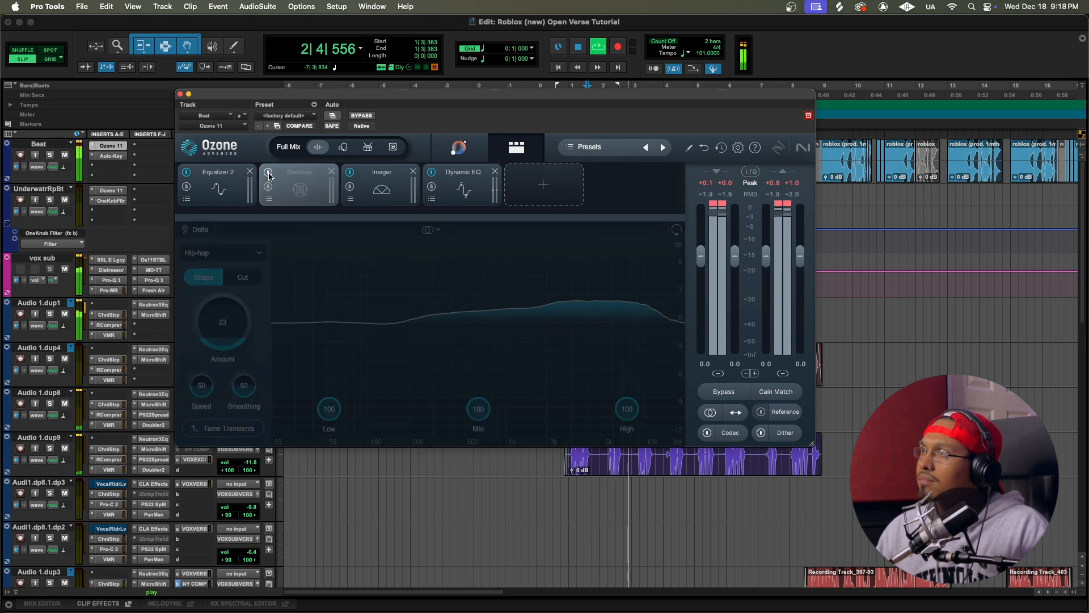
click(268, 173)
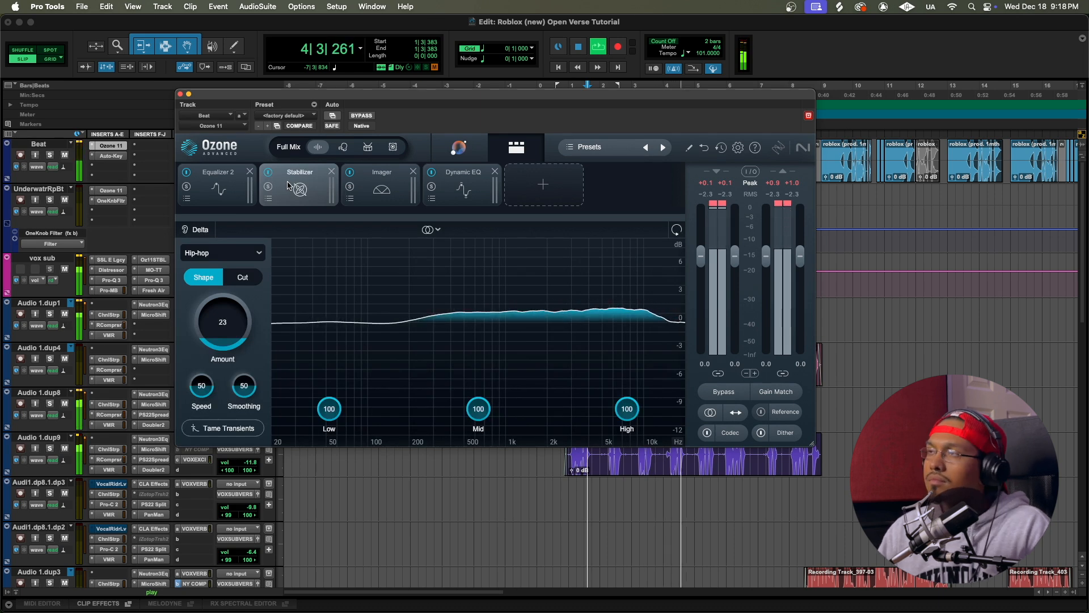
key(space)
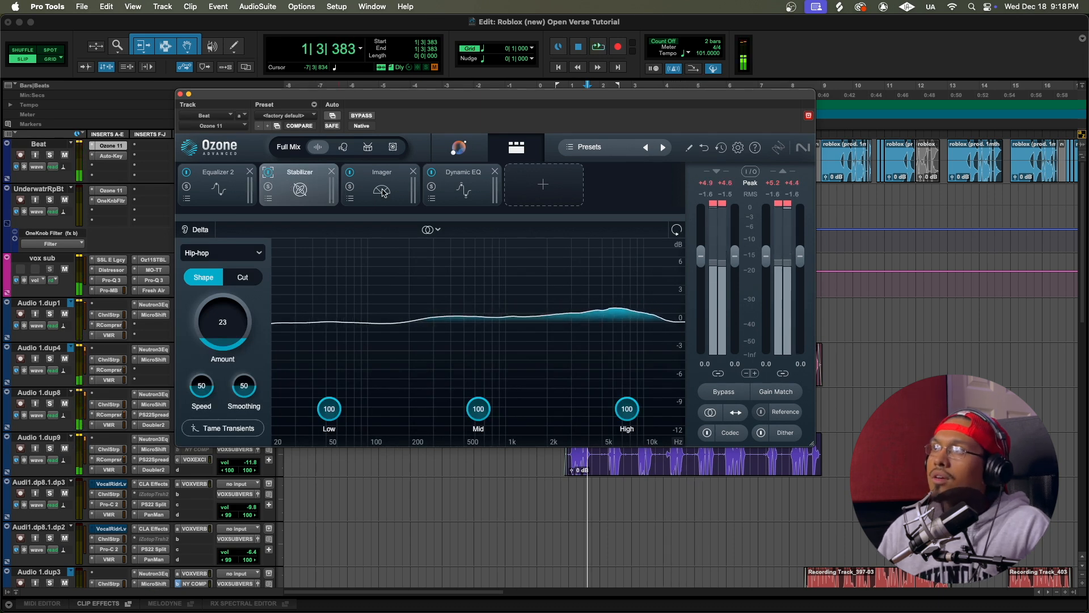
Step: Review the frequency bands in Ozone's Imager module and set the band 1 width to -37
click(382, 192)
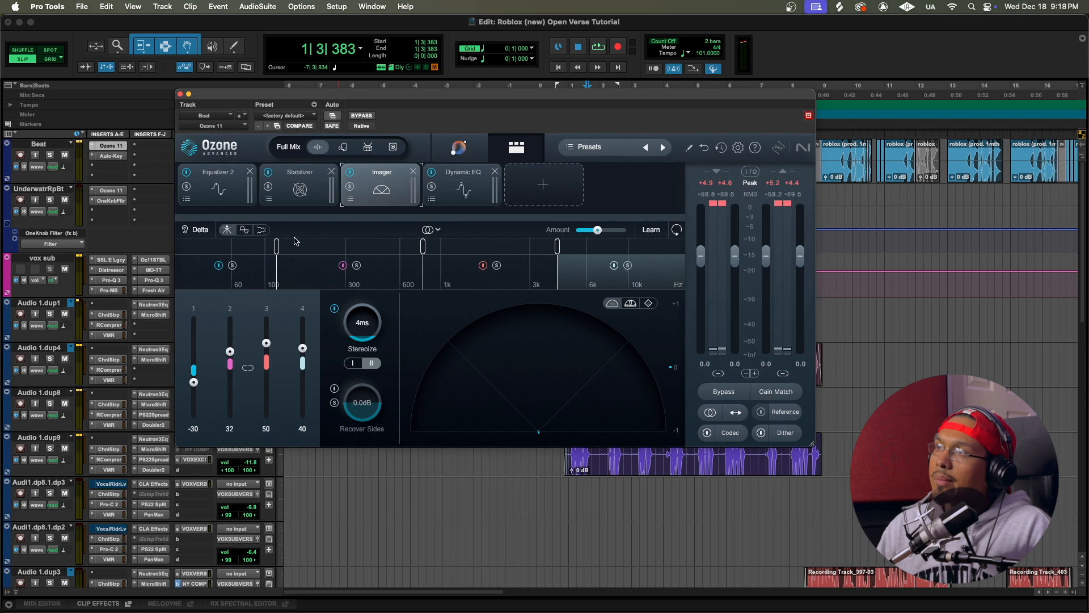
click(266, 252)
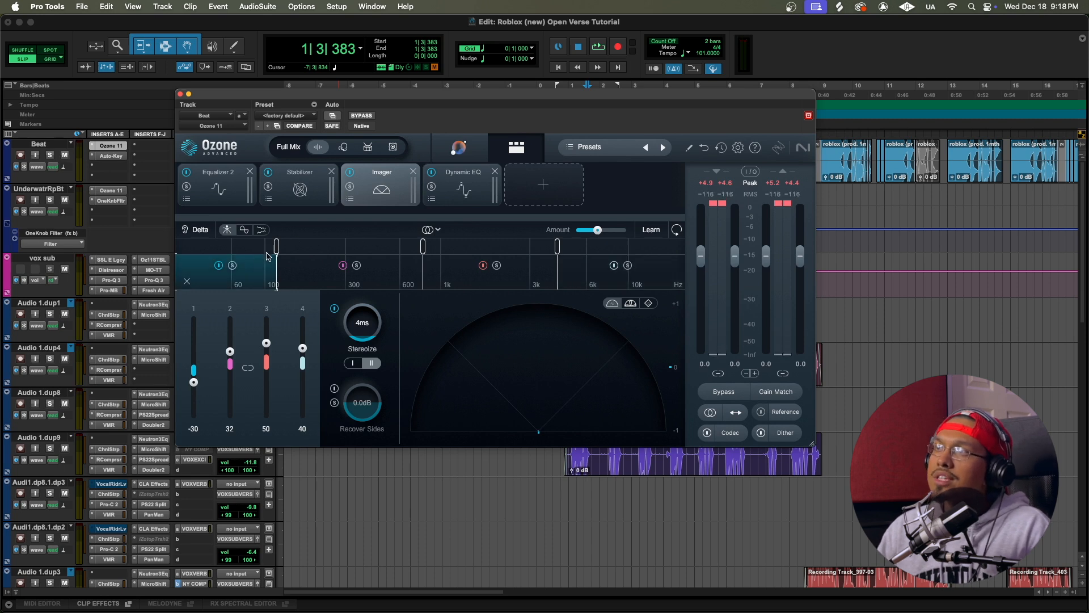
click(385, 256)
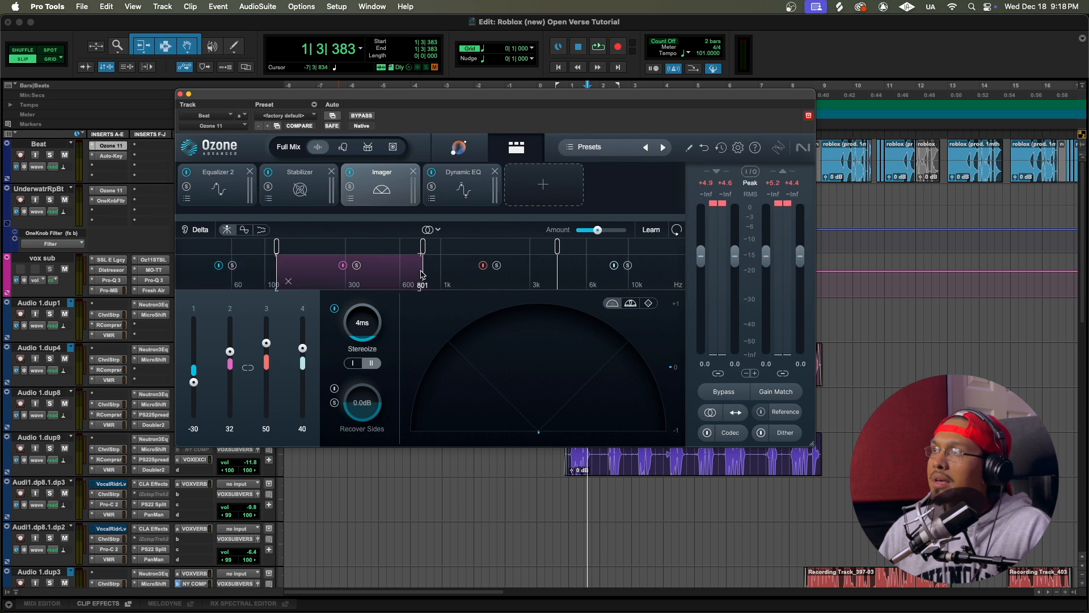
click(626, 281)
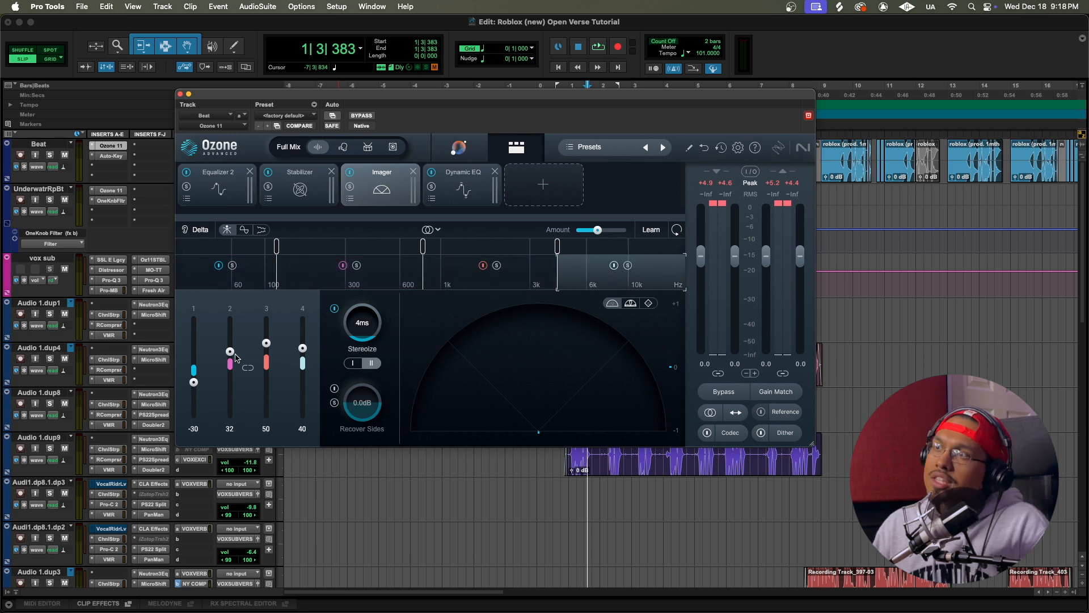
drag(193, 384, 194, 385)
click(266, 343)
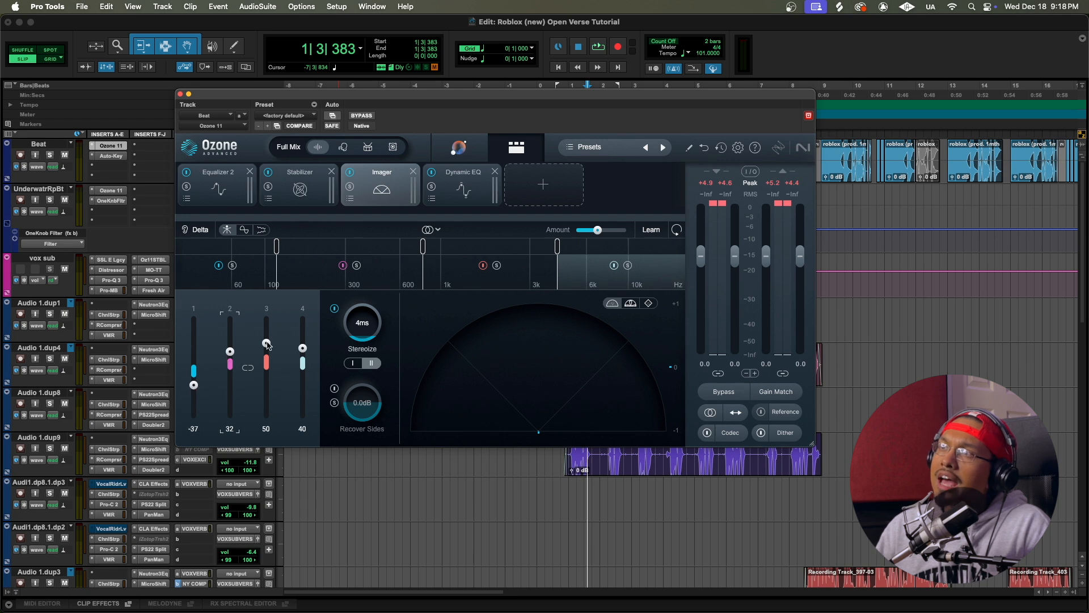
click(302, 348)
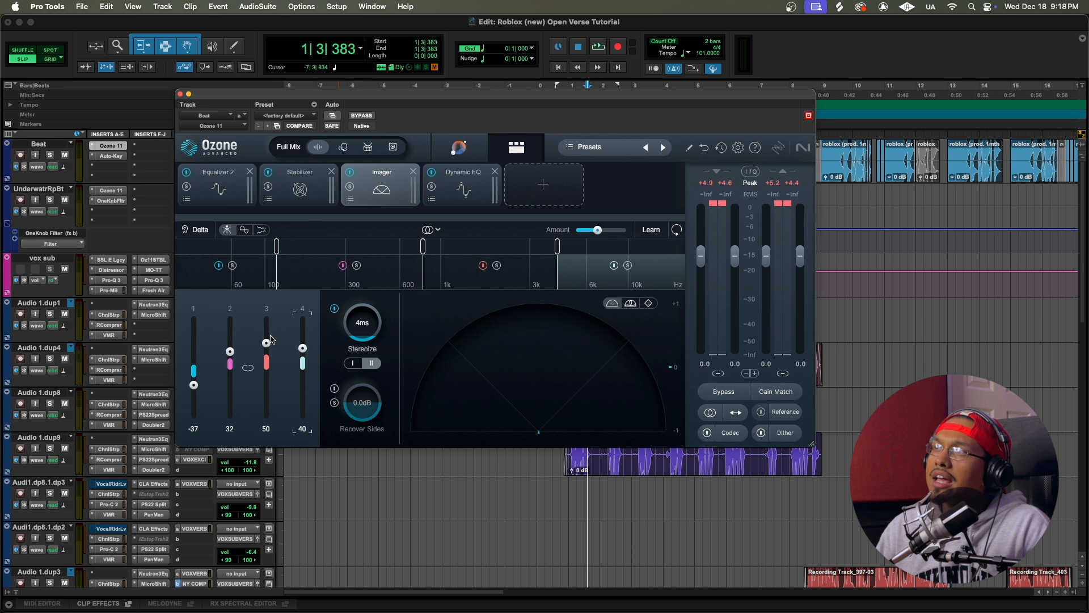
Step: Audition the beat through the Imager with Stereoize in mode II
click(353, 329)
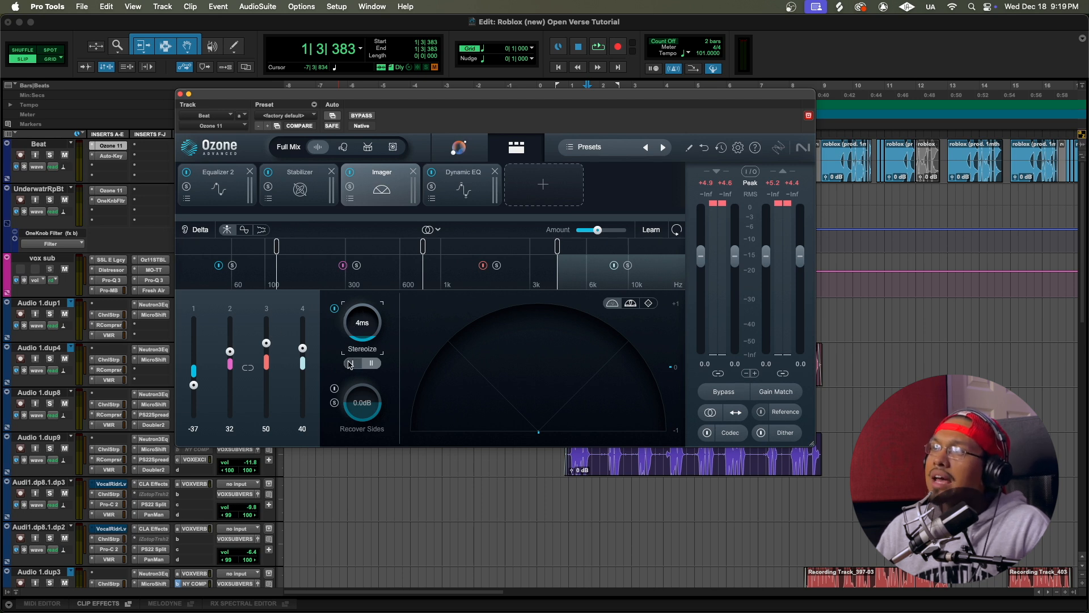
click(375, 366)
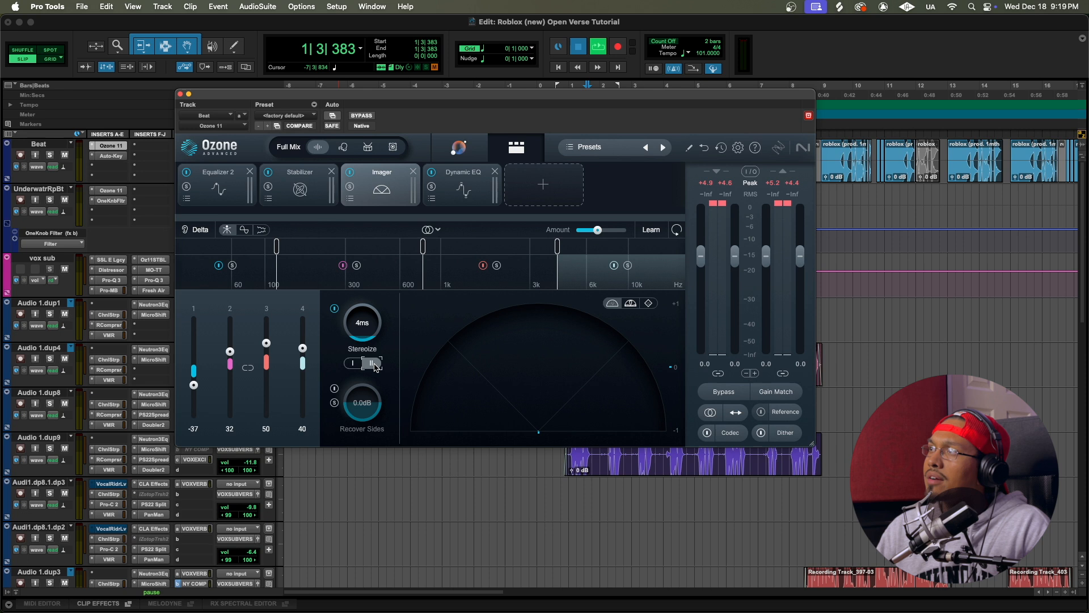
key(space)
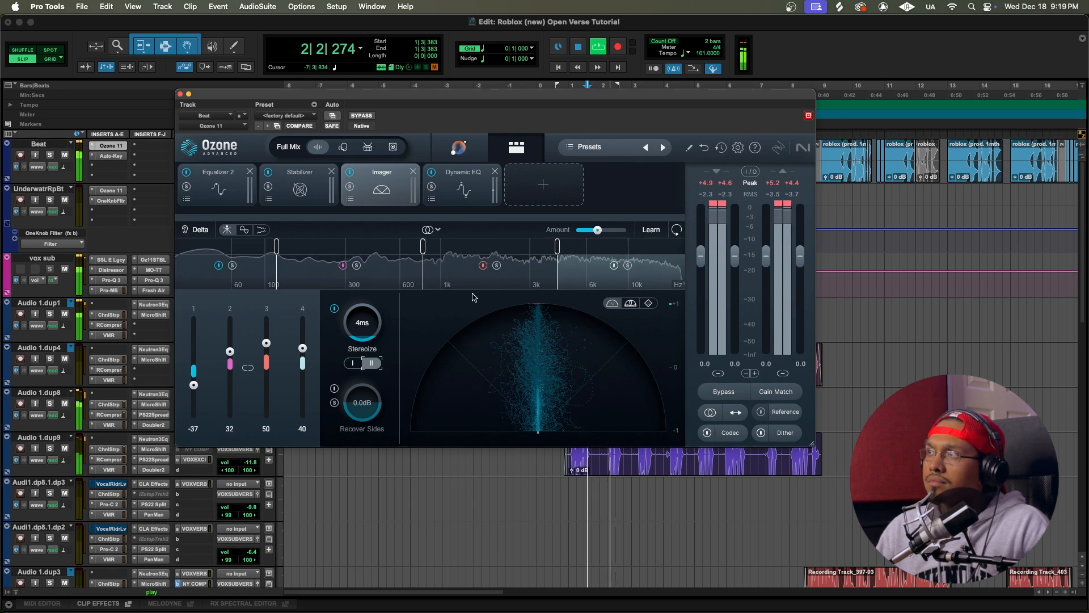
key(space)
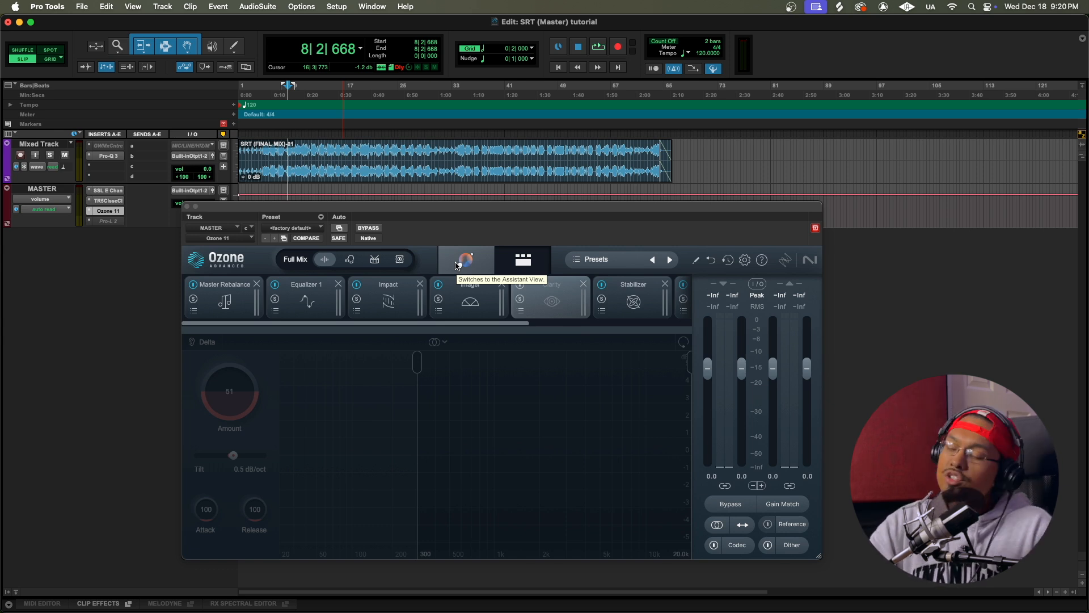
Step: Enable the Clarity module in Ozone 11 on the MASTER track of the SRT (Master) tutorial session
click(520, 284)
drag(530, 205, 507, 194)
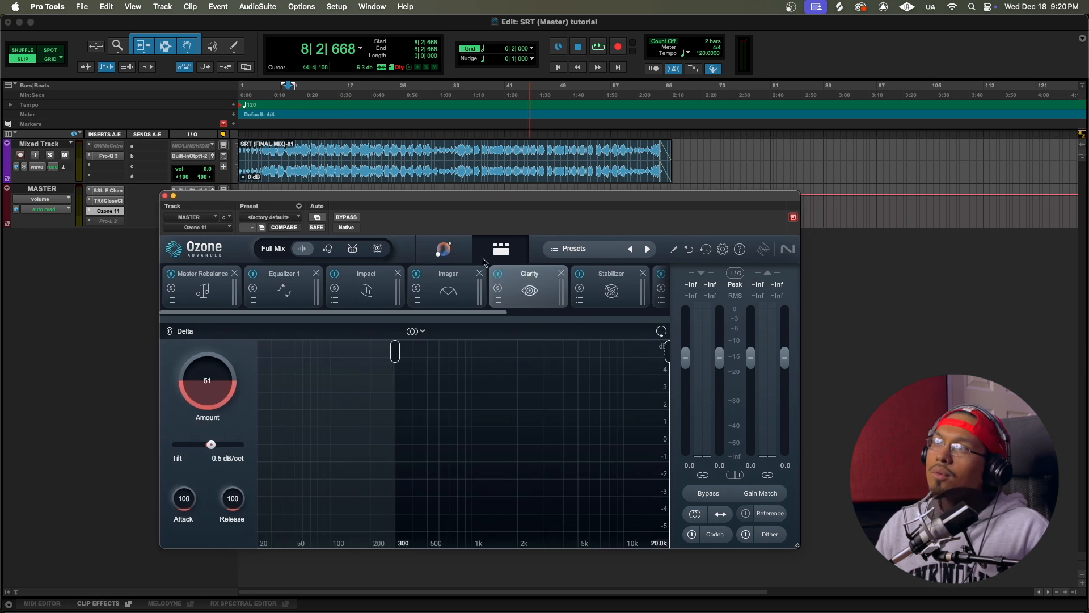
Step: Set Clarity's Amount to 39 and limit its action region to 303 Hz through 13.7 kHz
mouse_move(214, 373)
mouse_down()
mouse_move(217, 407)
mouse_move(226, 384)
mouse_up()
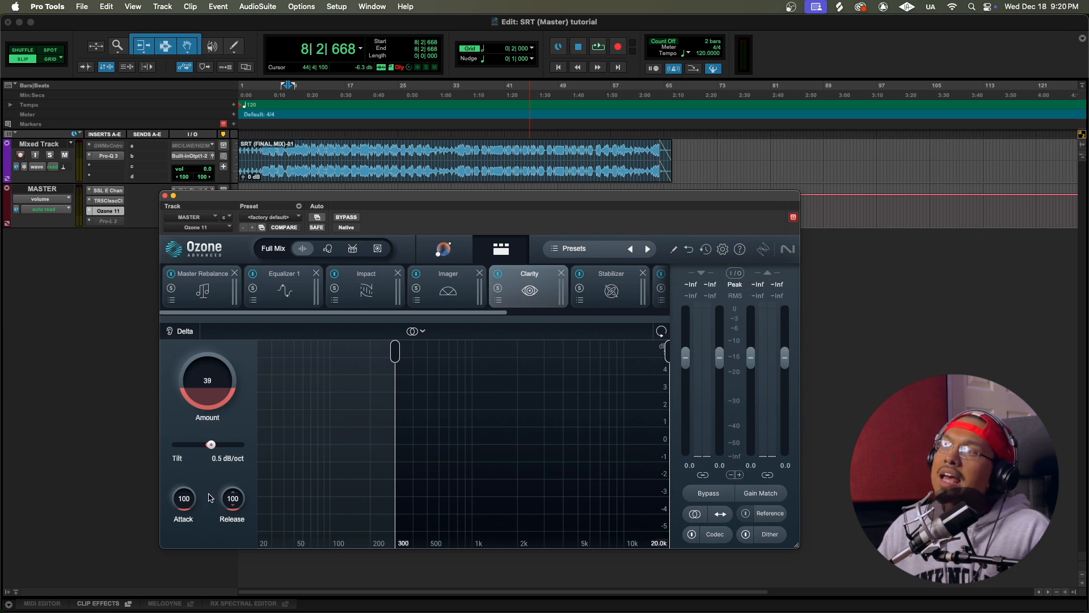
mouse_move(398, 356)
mouse_down()
mouse_move(420, 354)
mouse_move(402, 355)
mouse_up()
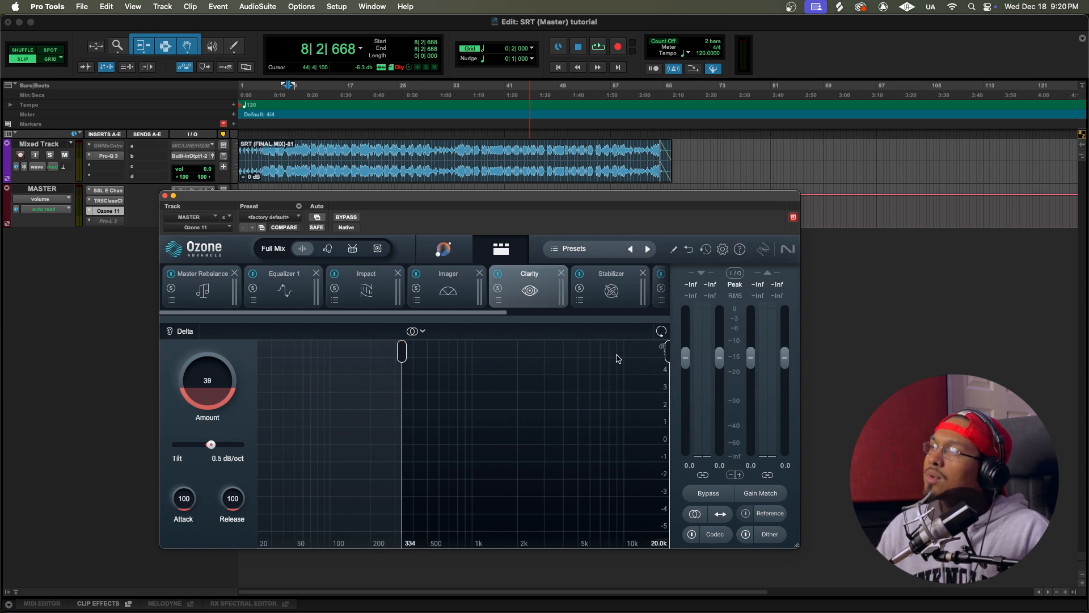
drag(667, 356, 638, 353)
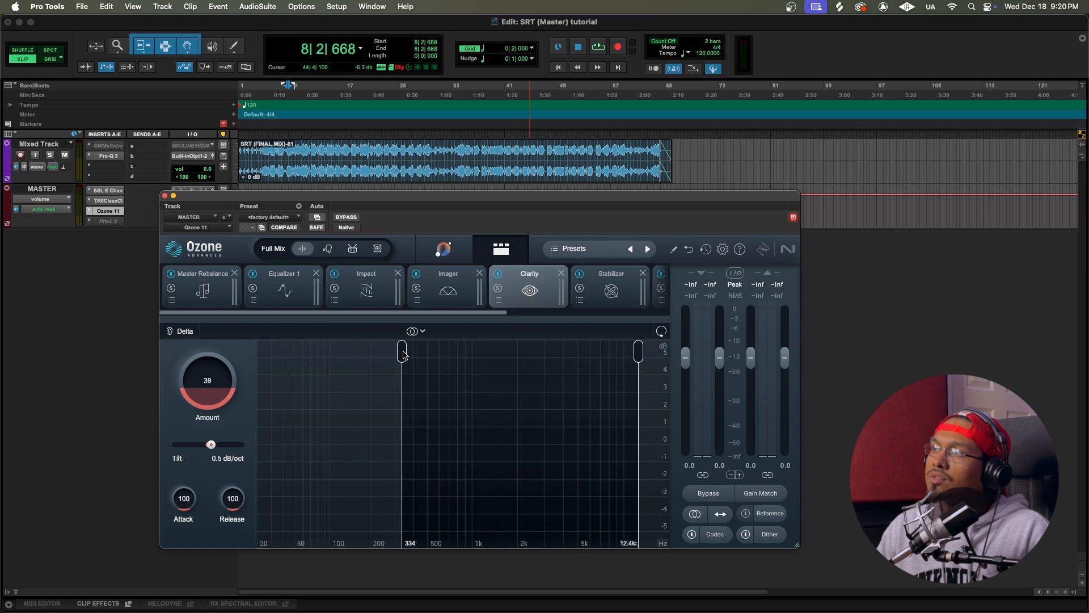
drag(404, 355, 396, 355)
drag(638, 352, 646, 355)
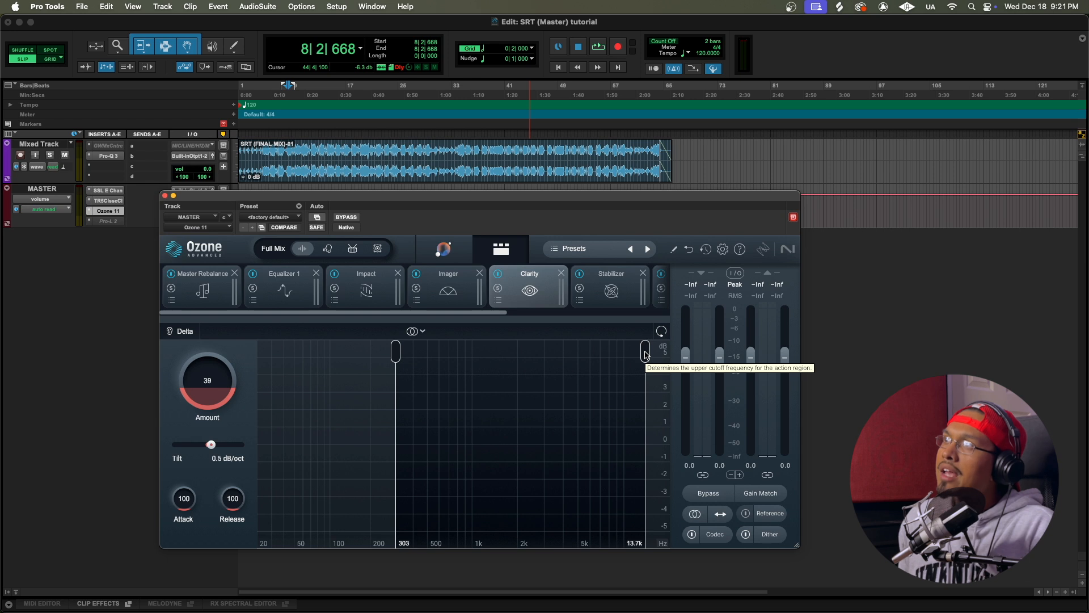
Step: Play the master and compare it with Clarity switched off and back on
click(498, 273)
key(space)
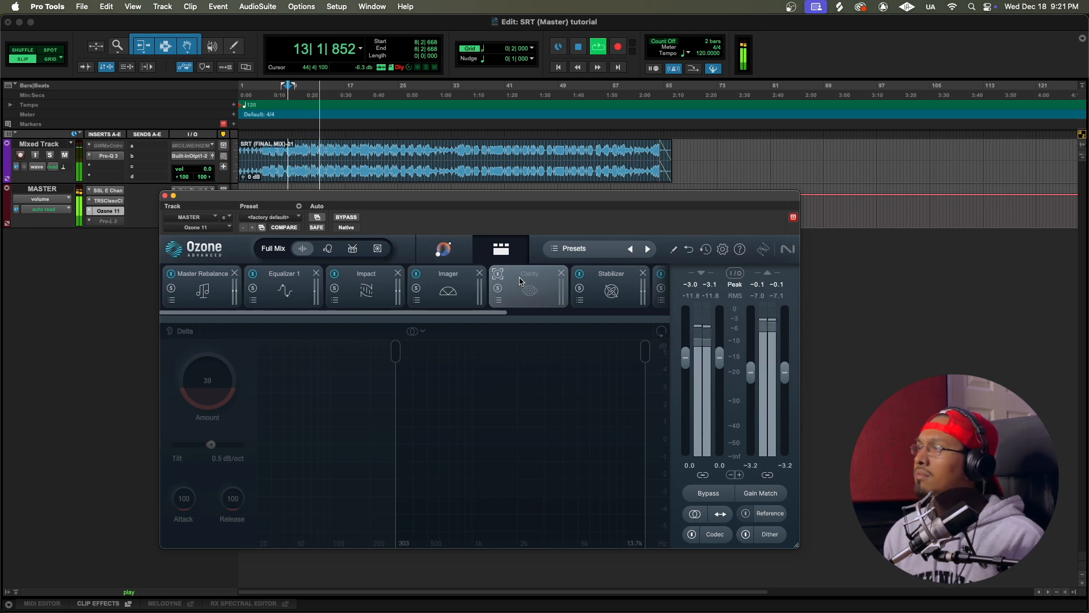
key(space)
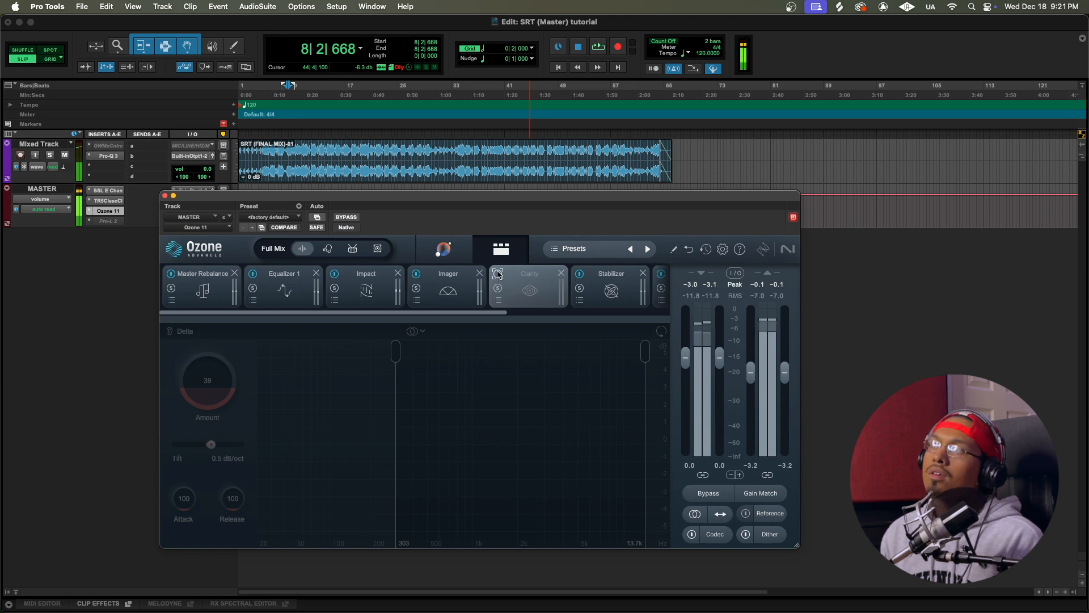
key(space)
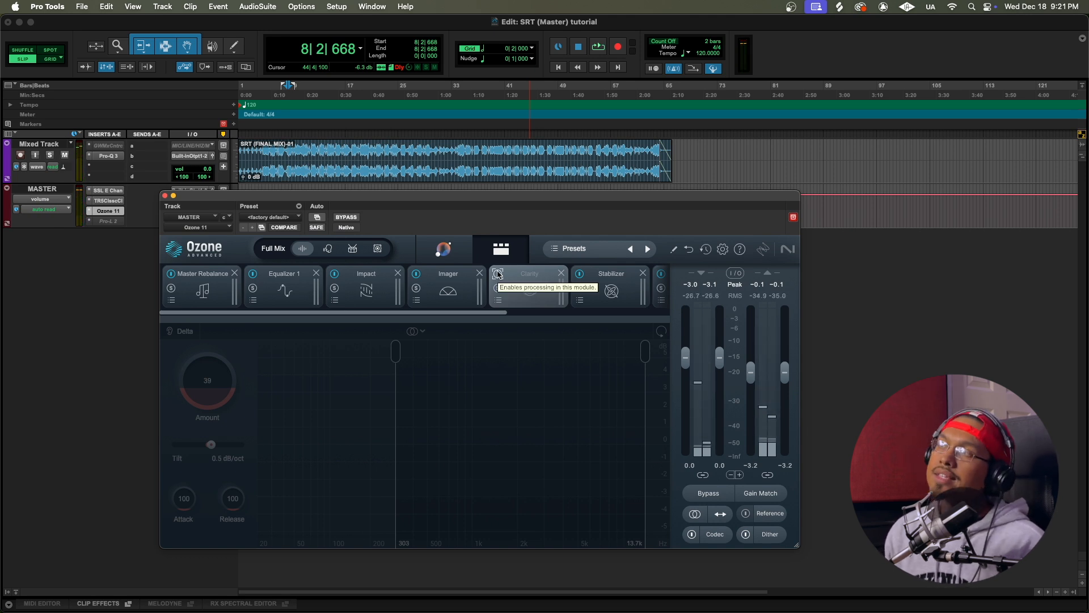
click(497, 274)
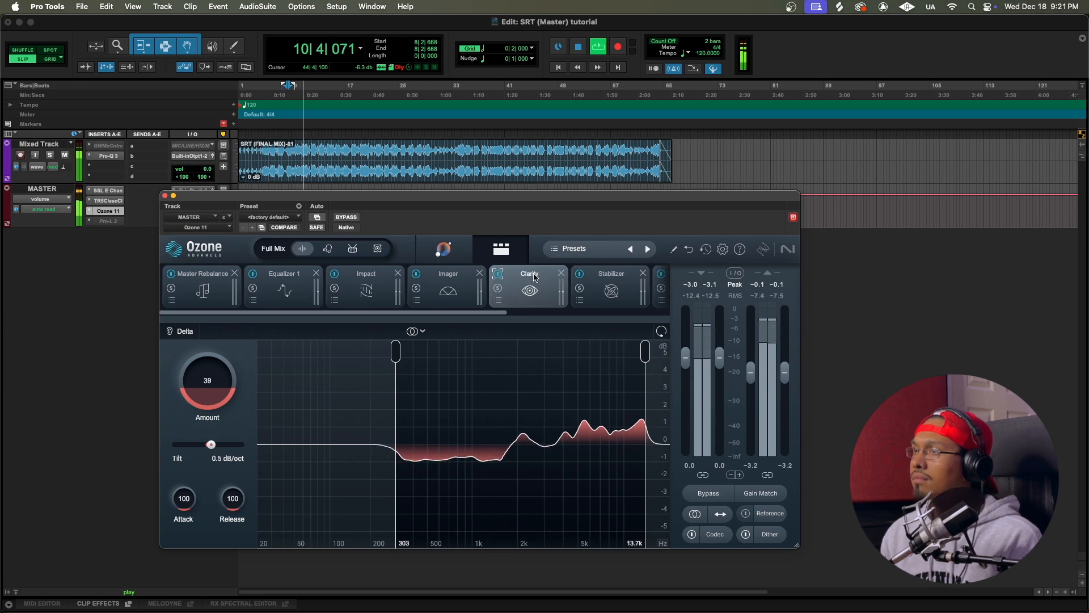
click(498, 274)
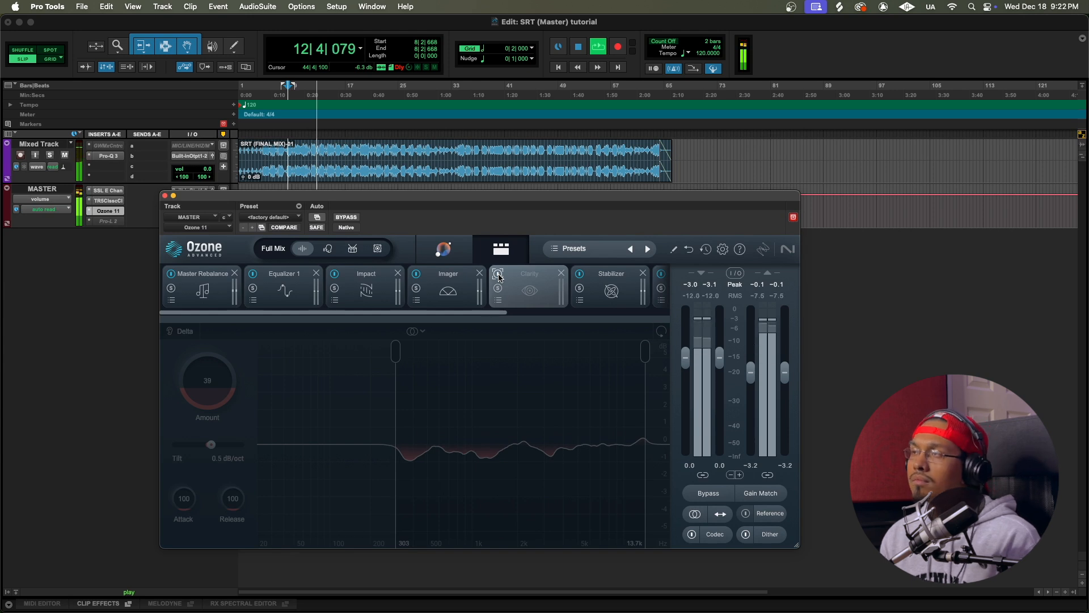
click(498, 274)
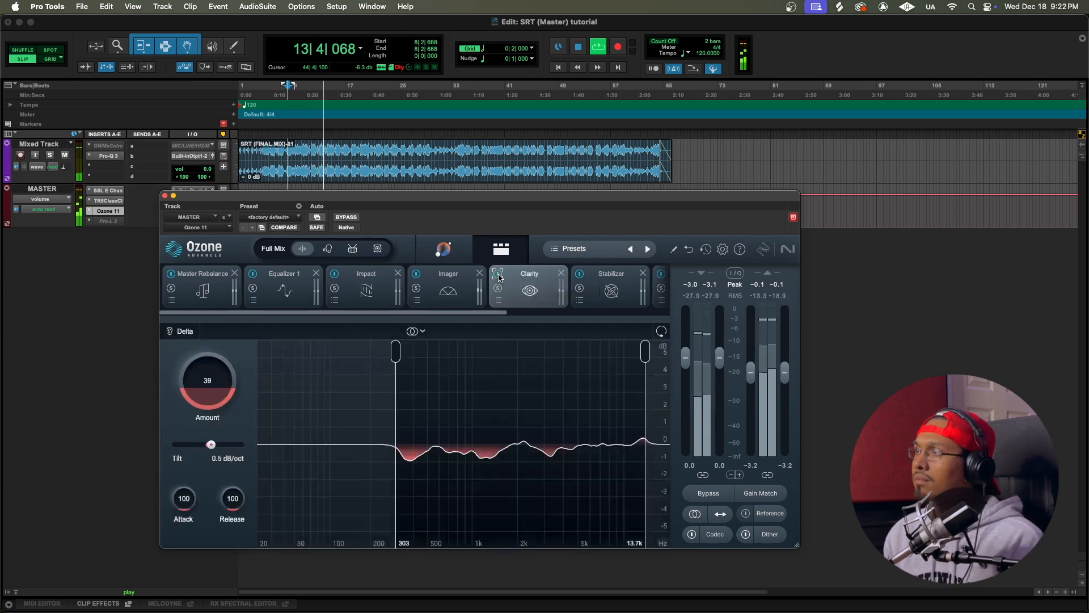
Step: Raise Clarity's Amount to 45 and 54 while trying Tilt settings such as 2.6, -0.1 and -1.9 dB/oct
mouse_move(211, 444)
mouse_down()
mouse_move(189, 449)
mouse_move(225, 451)
mouse_up()
mouse_move(219, 401)
mouse_down()
mouse_move(221, 375)
mouse_move(219, 423)
mouse_move(225, 364)
mouse_move(217, 408)
mouse_up()
key(space)
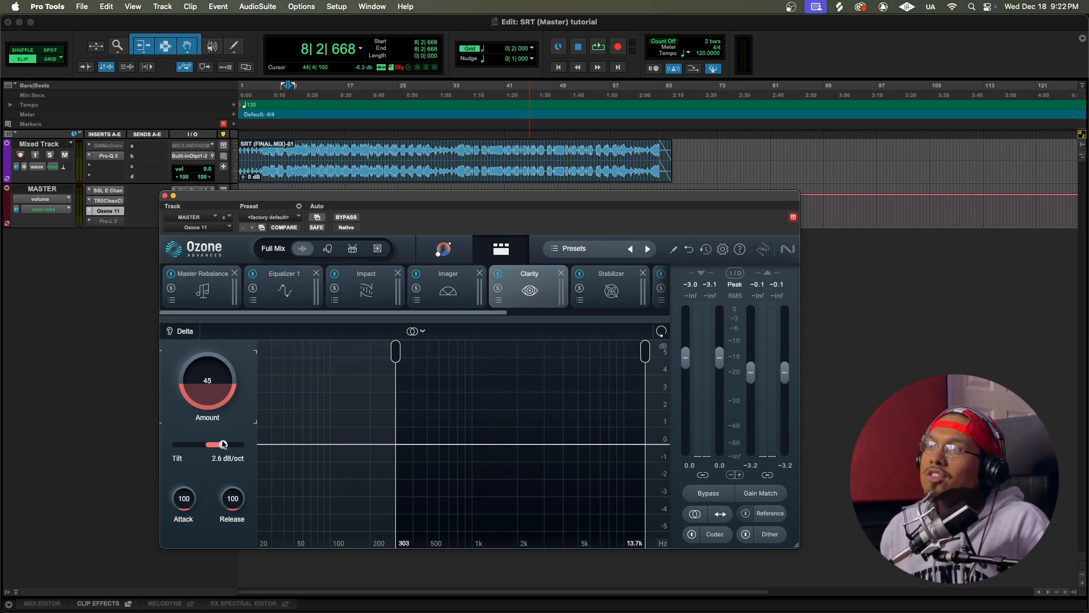
drag(223, 445, 205, 447)
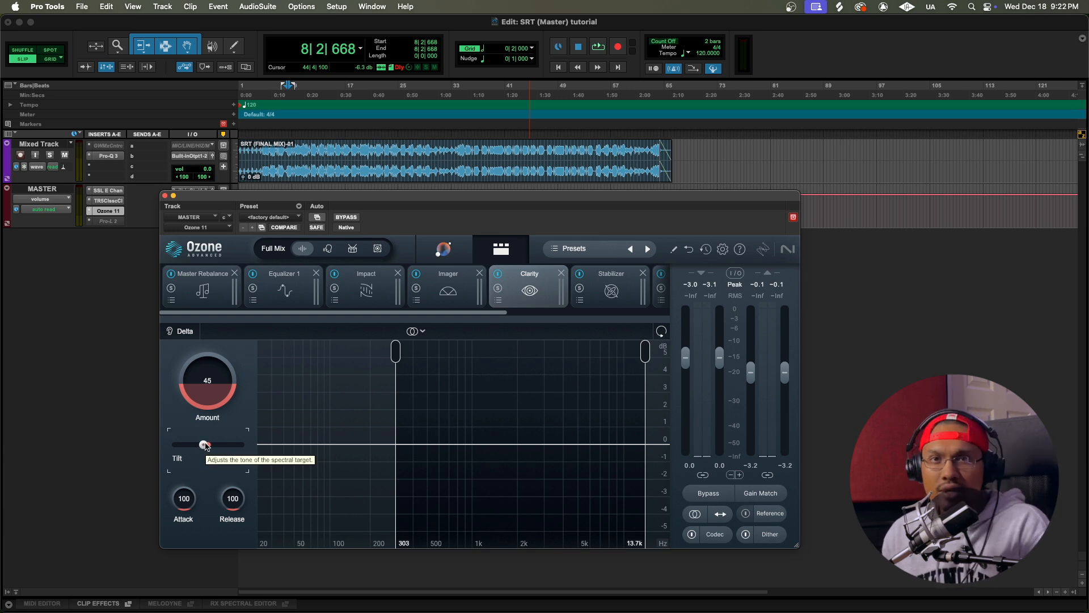
mouse_move(205, 447)
mouse_down()
mouse_move(189, 446)
mouse_move(236, 447)
mouse_move(208, 446)
mouse_up()
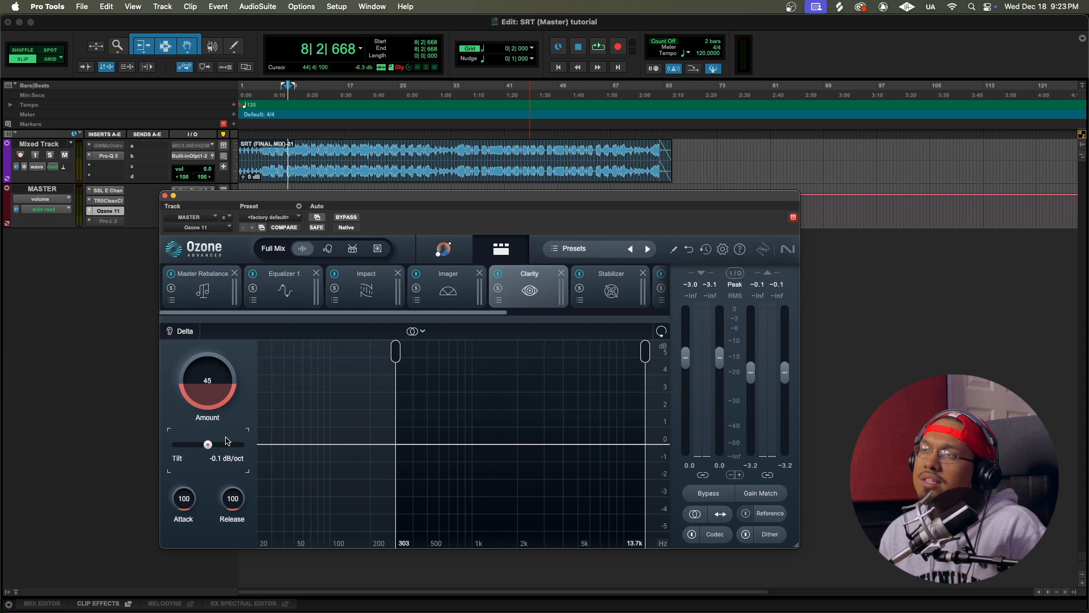
drag(217, 381, 222, 370)
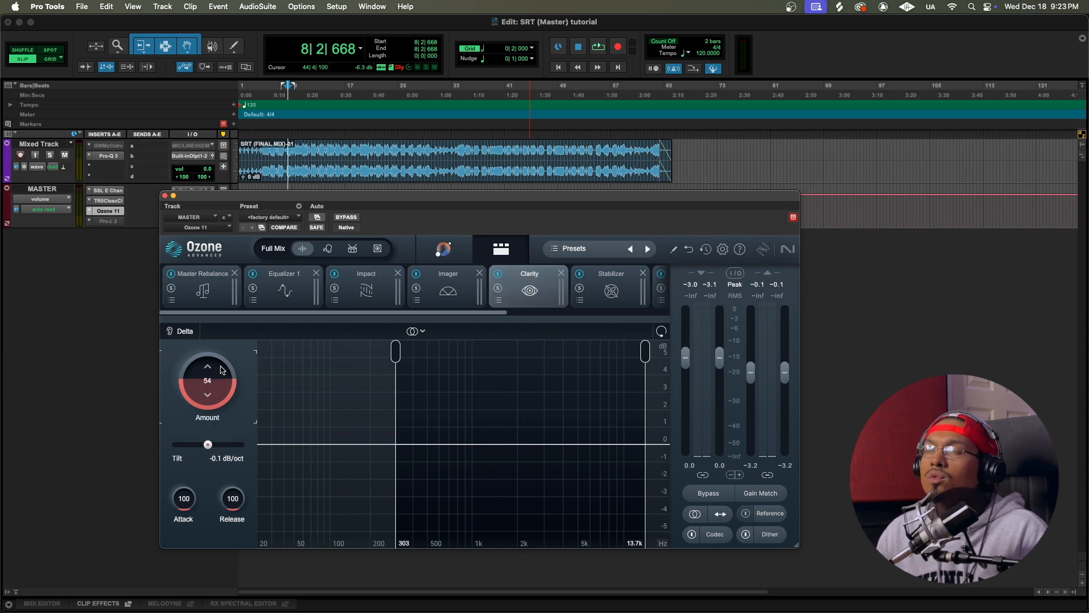
drag(200, 444, 198, 449)
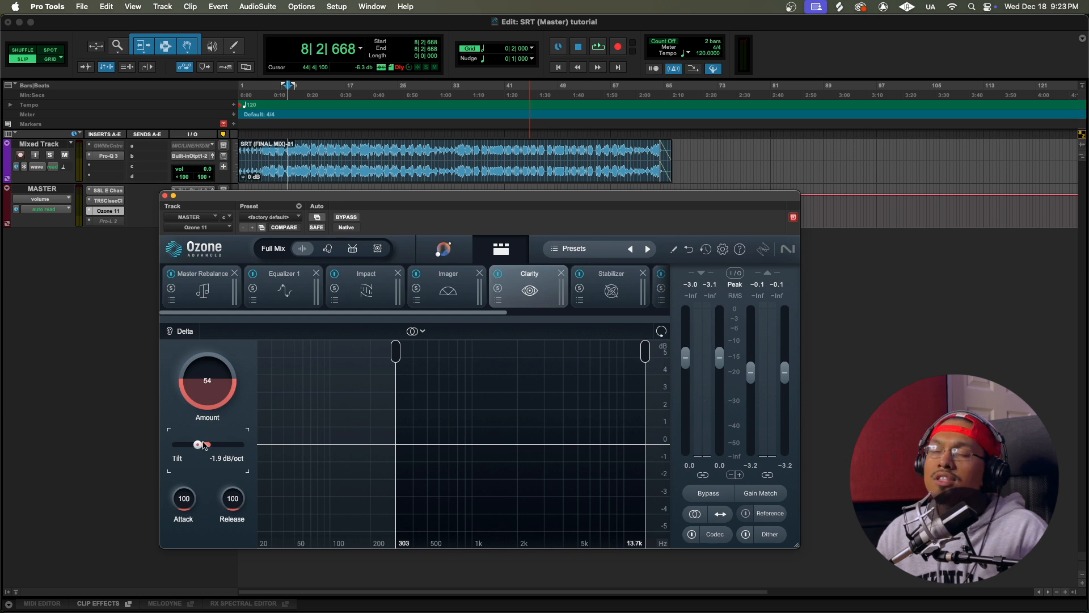
mouse_move(198, 450)
mouse_down()
mouse_move(224, 447)
mouse_move(210, 448)
mouse_up()
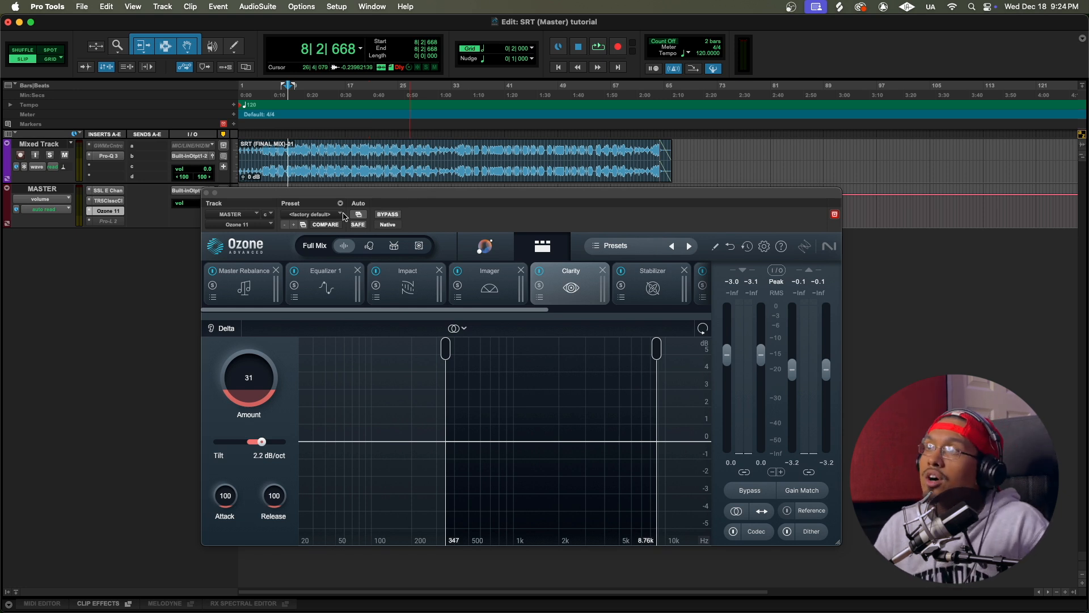
Step: Remove Ozone 11 from the MASTER track and insert a fresh multichannel Ozone 11 from the iZotope plug-ins
right_click(119, 221)
click(130, 225)
click(90, 211)
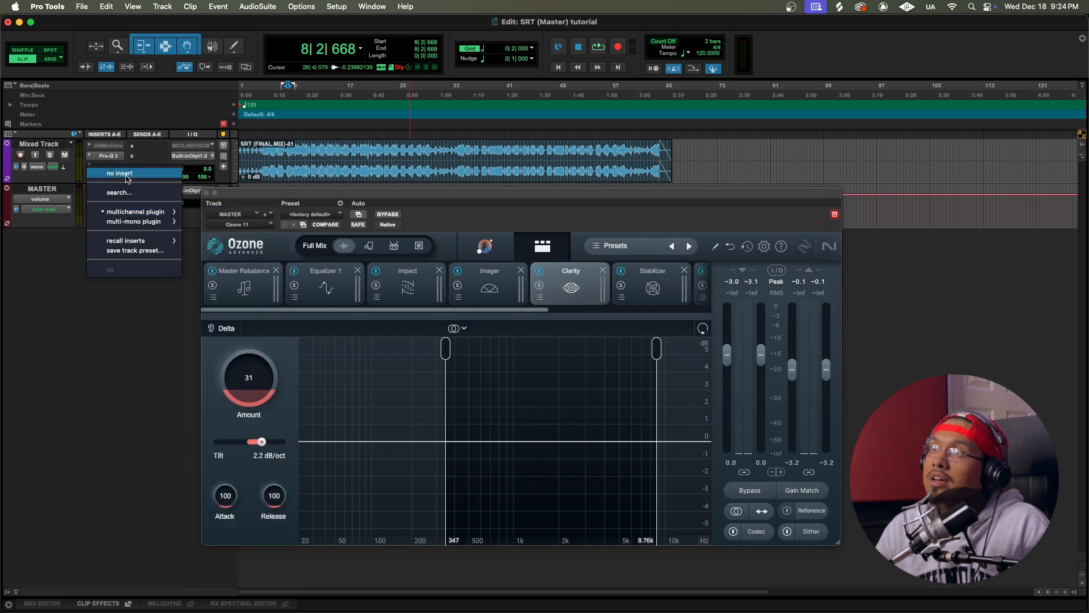
click(126, 173)
click(108, 212)
mouse_move(106, 214)
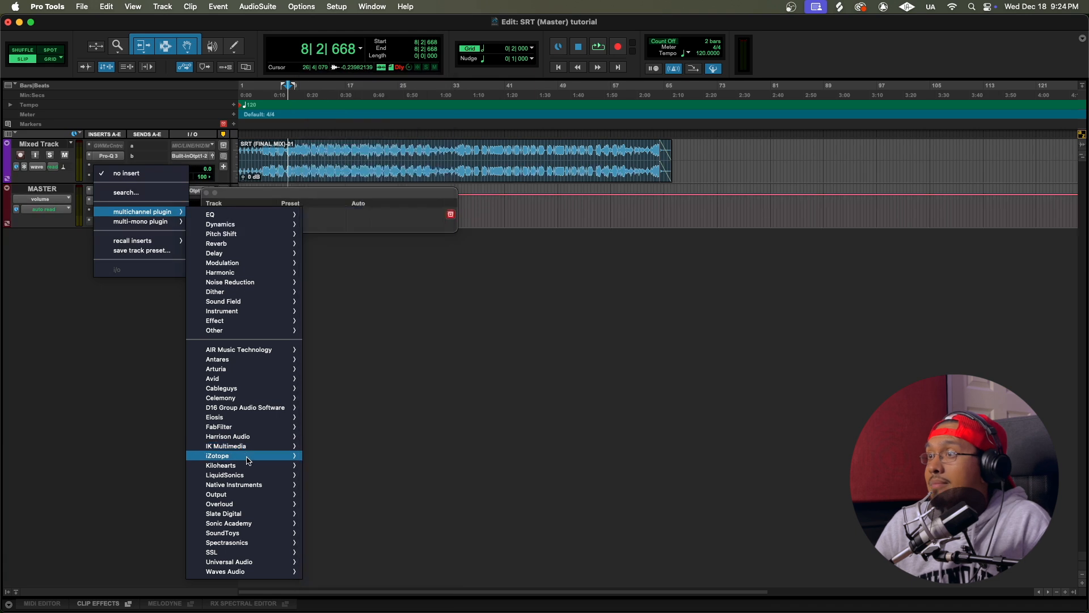
mouse_move(274, 457)
click(429, 308)
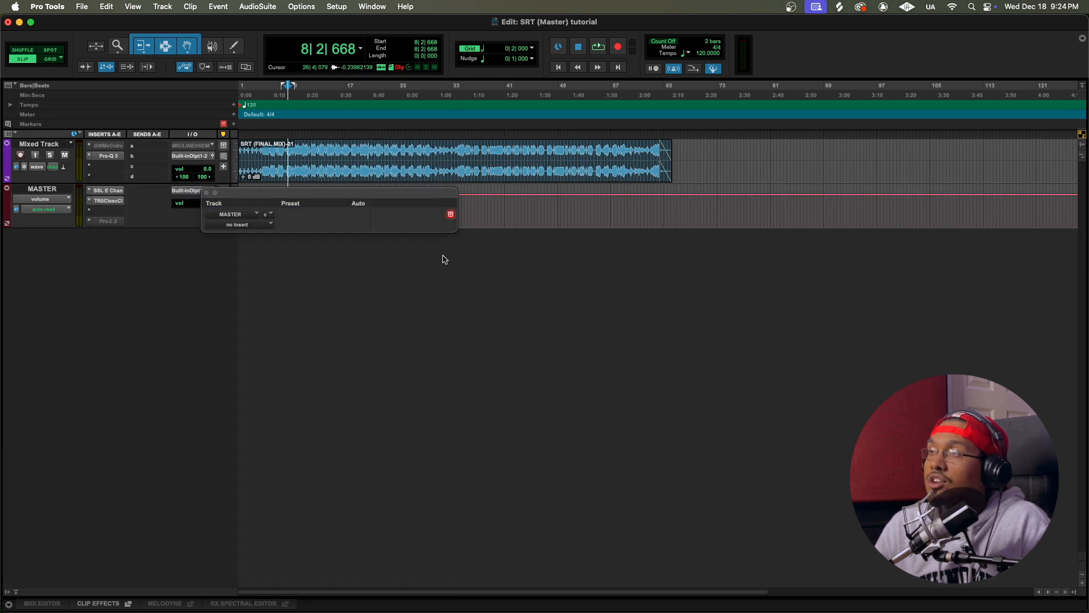
Step: Run Ozone's assistant analysis on the master during playback and dismiss the CPU overload error
drag(322, 192, 354, 183)
click(525, 241)
key(space)
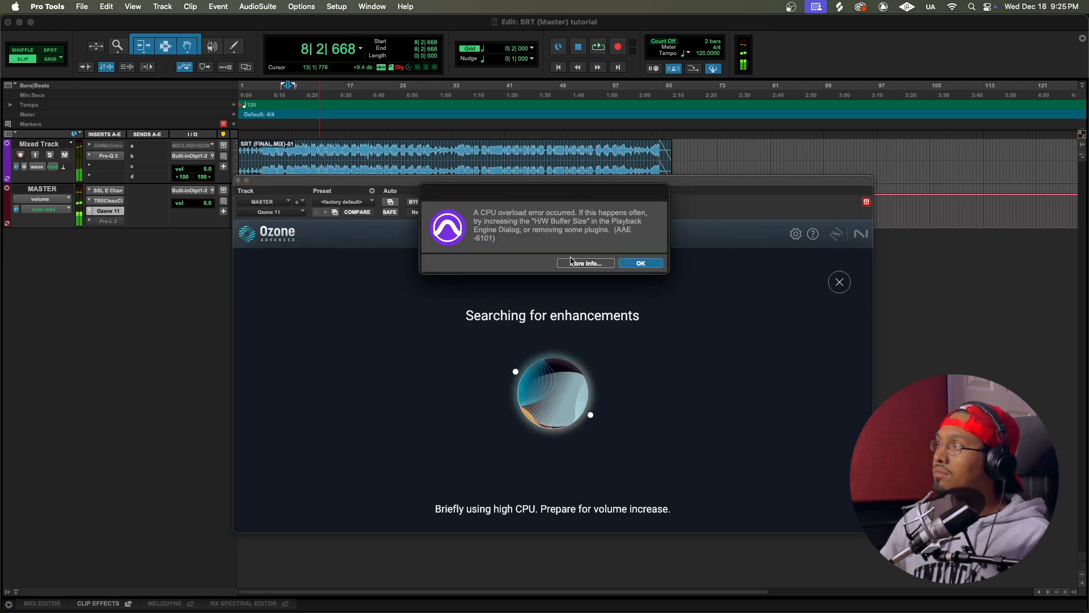
click(640, 263)
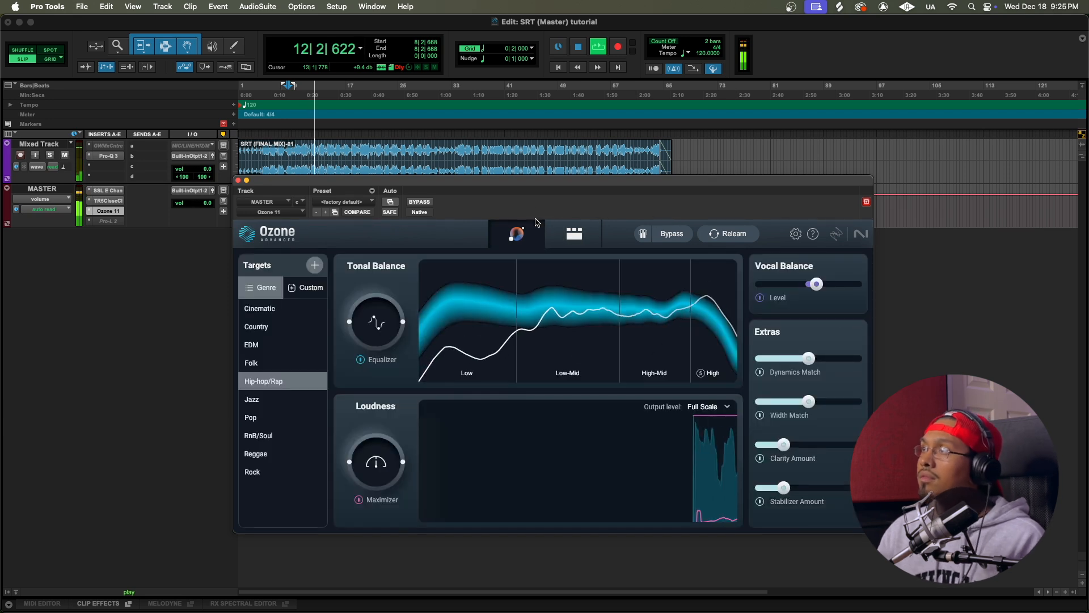
Step: Review the assistant's results and examine each module in the chain, from Master Rebalance through Maximizer
click(574, 233)
click(516, 234)
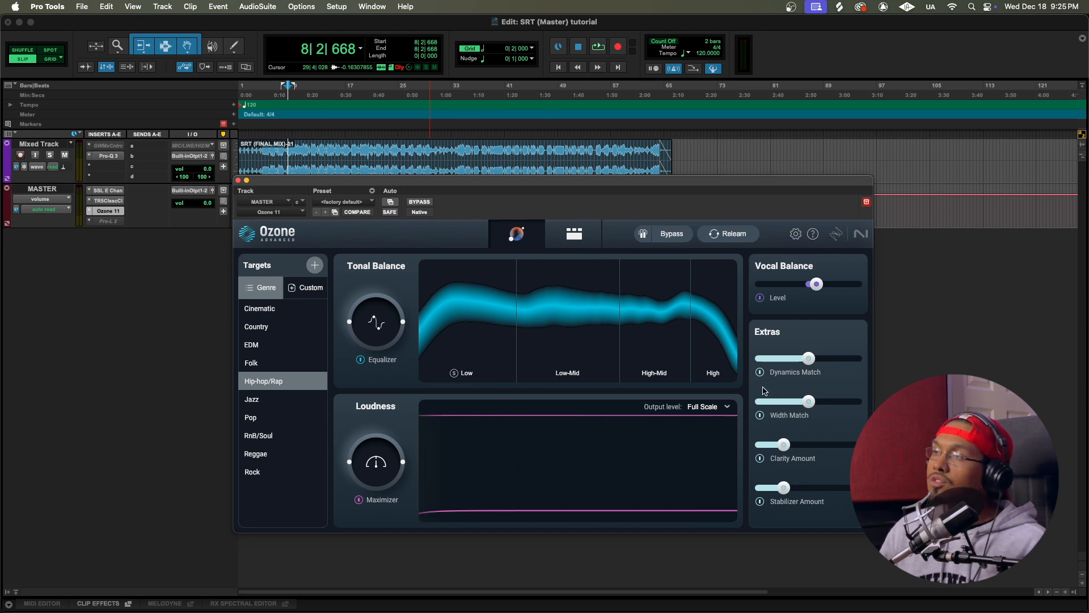
click(578, 239)
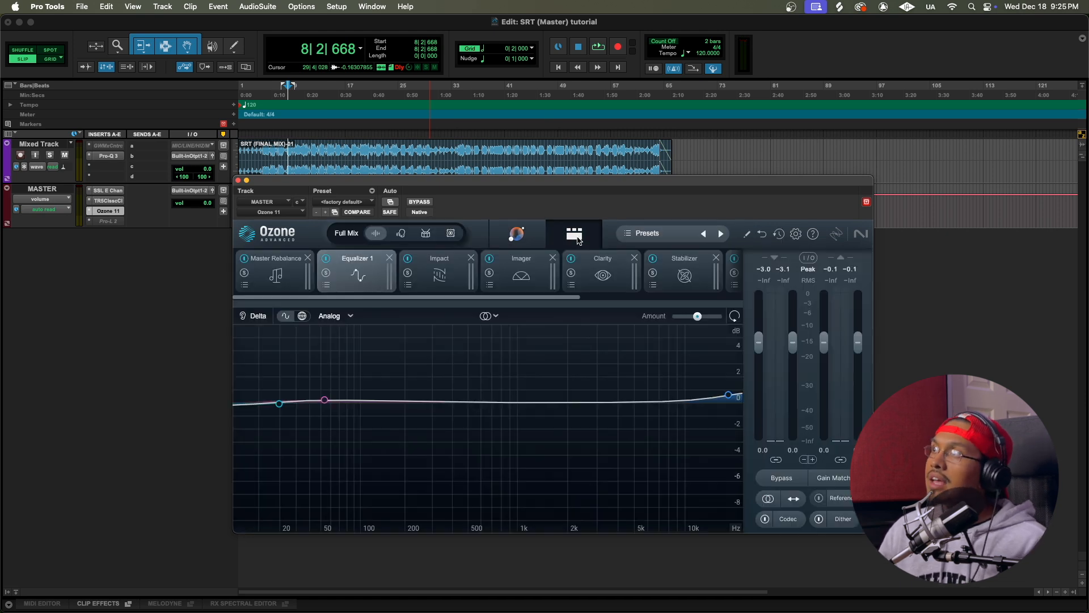
click(265, 287)
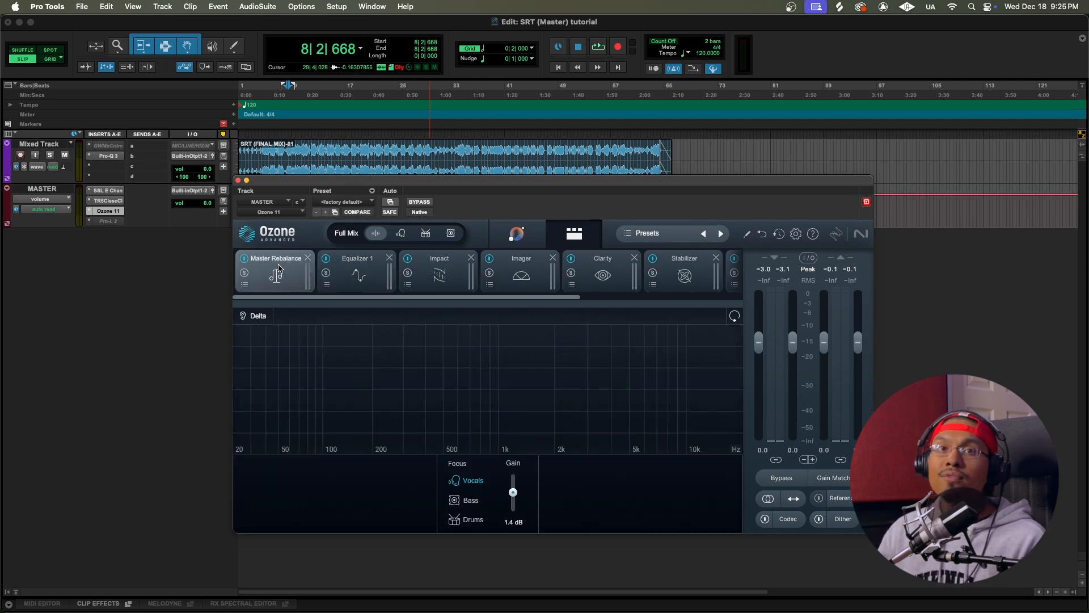
click(358, 275)
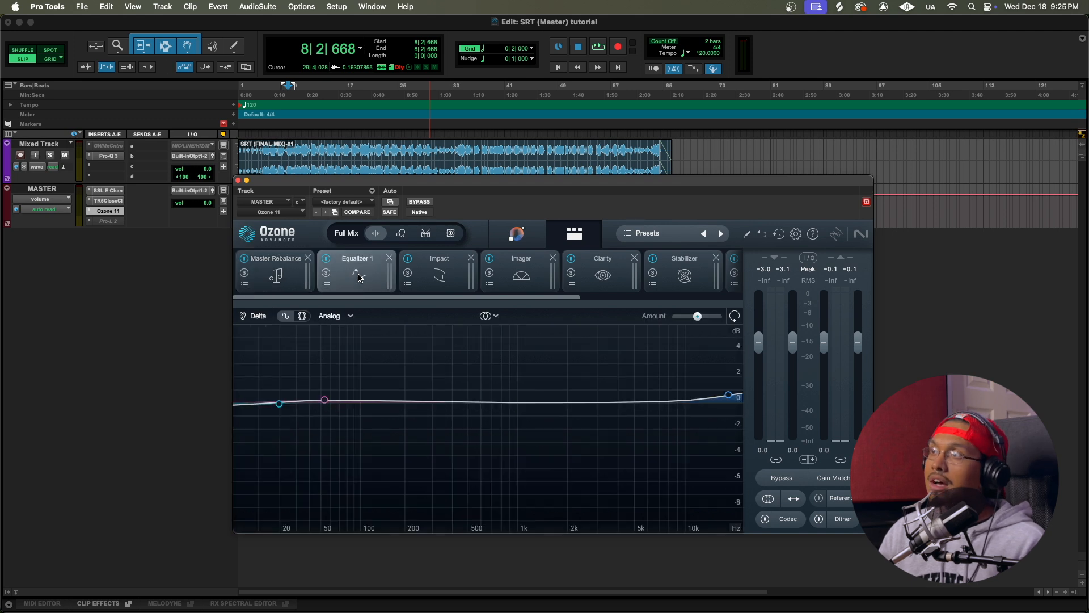
click(437, 276)
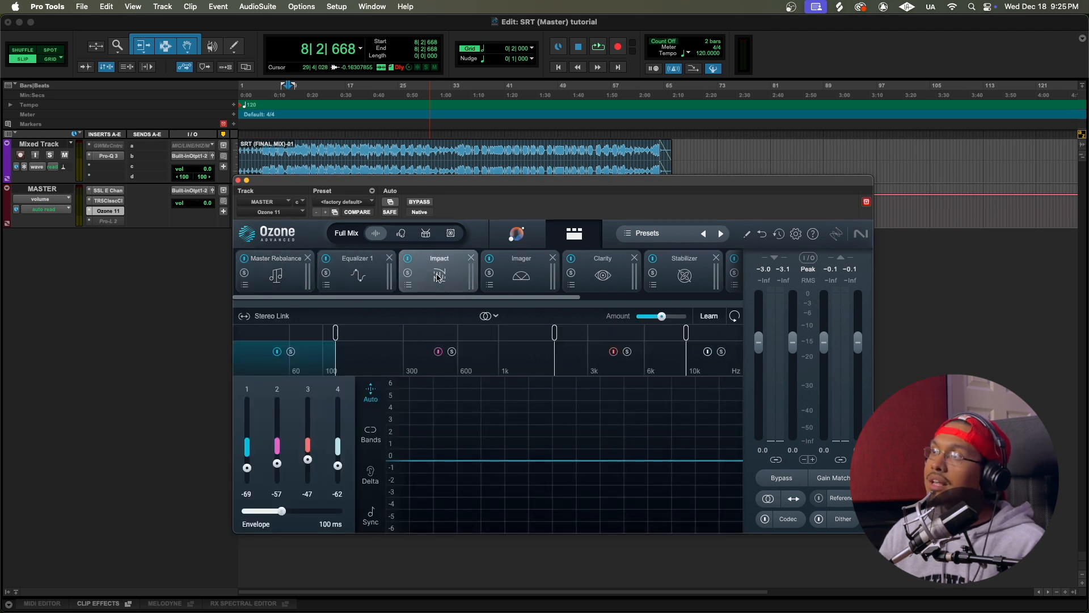
click(516, 278)
scroll(531, 278, right, 1)
click(531, 278)
scroll(531, 278, right, 1)
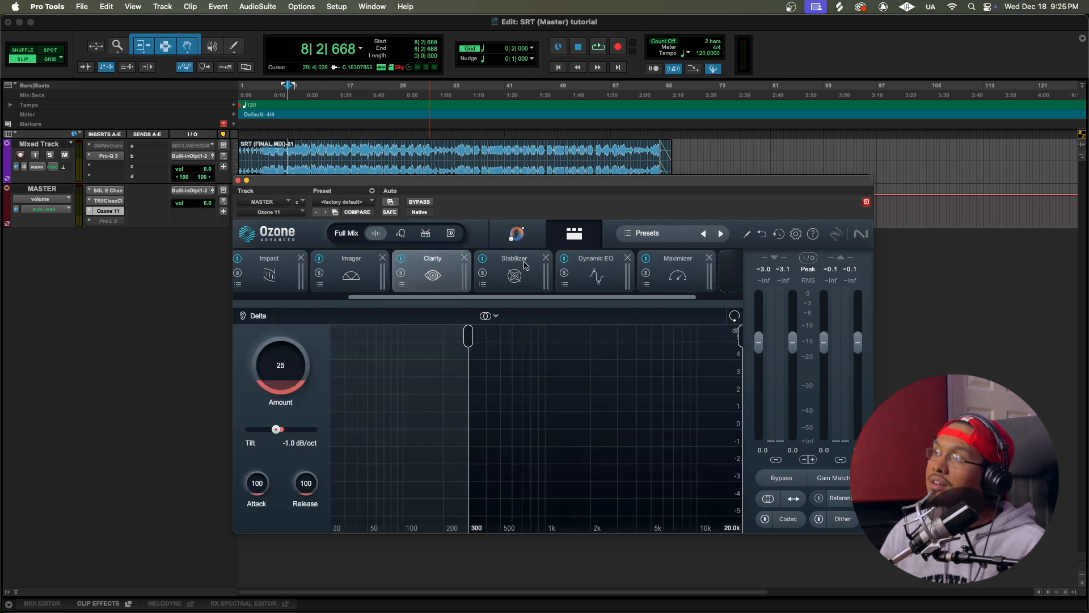
click(528, 271)
scroll(518, 267, right, 1)
click(535, 273)
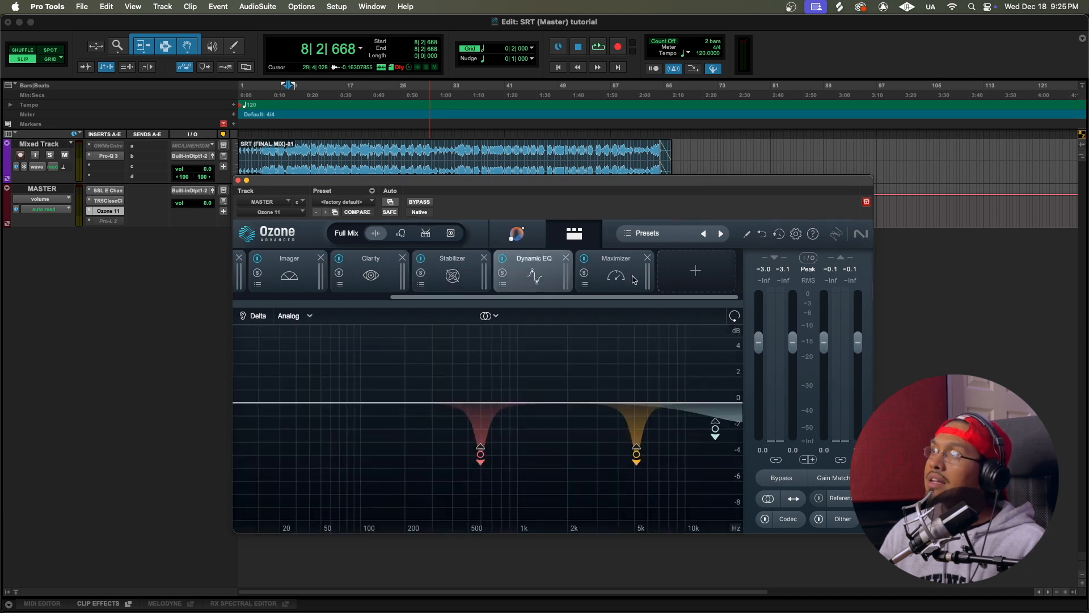
click(619, 277)
Step: Lower Ozone's output level to -1.8 dB while the master plays, and stop playback
key(space)
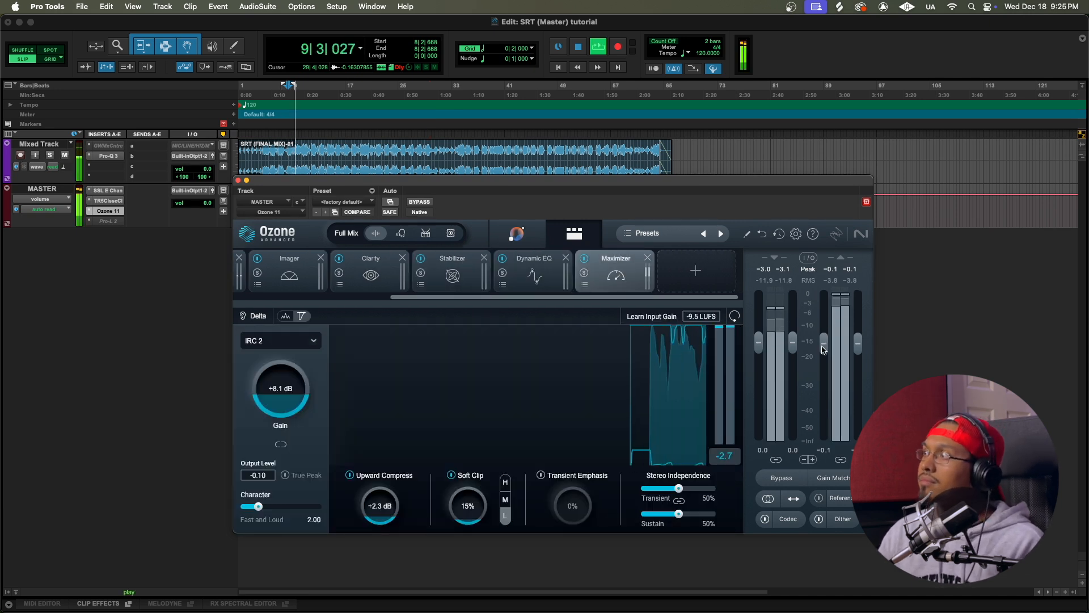
drag(824, 342, 824, 358)
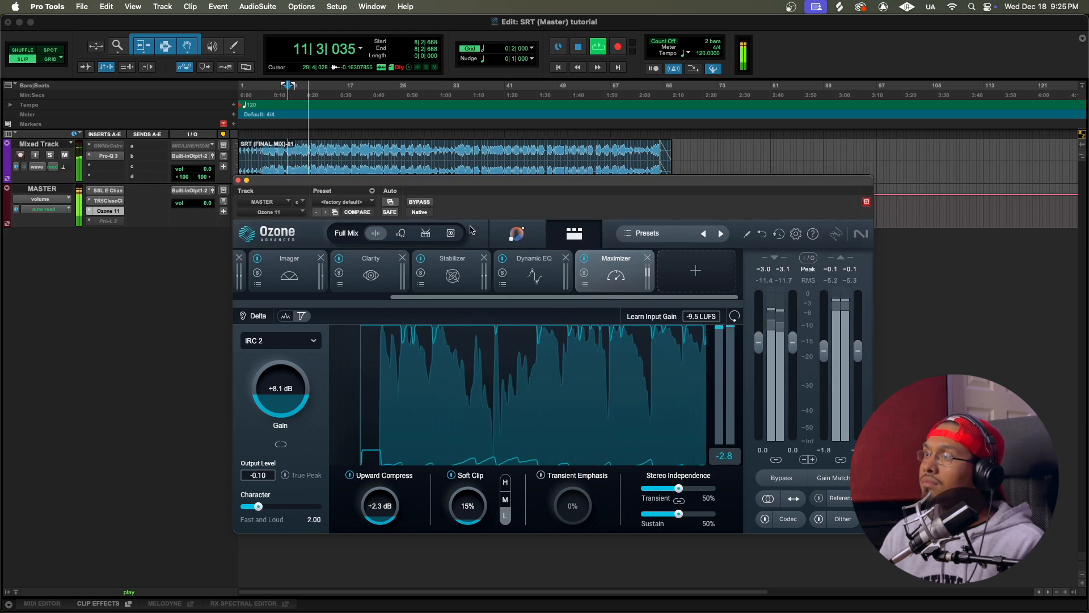
key(space)
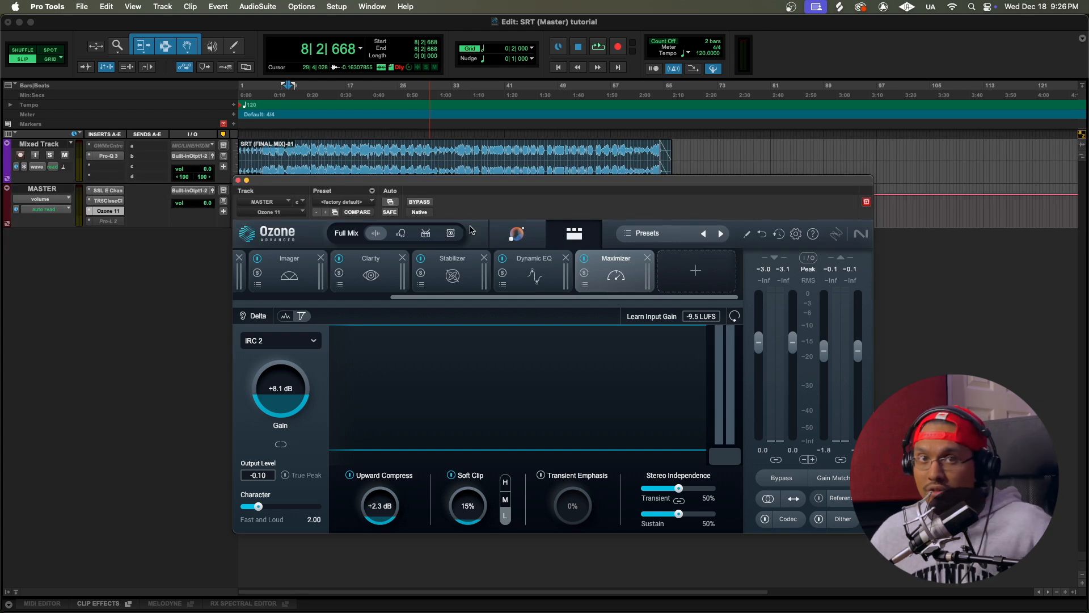
click(982, 352)
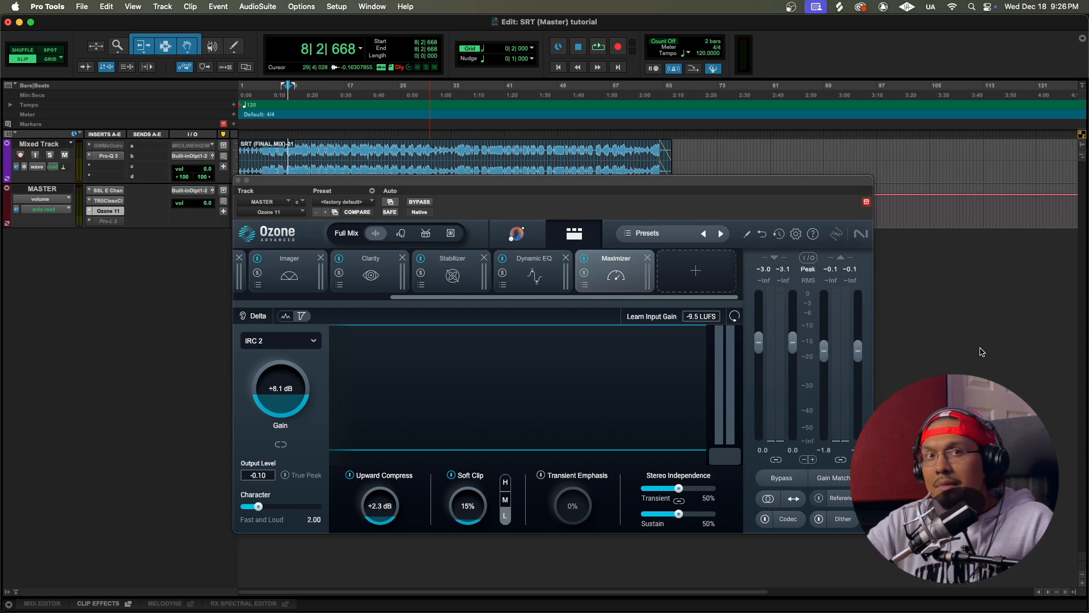
Step: Add a Dynamics module to the Ozone chain and place it directly before the Maximizer
click(723, 253)
scroll(723, 253, right, 1)
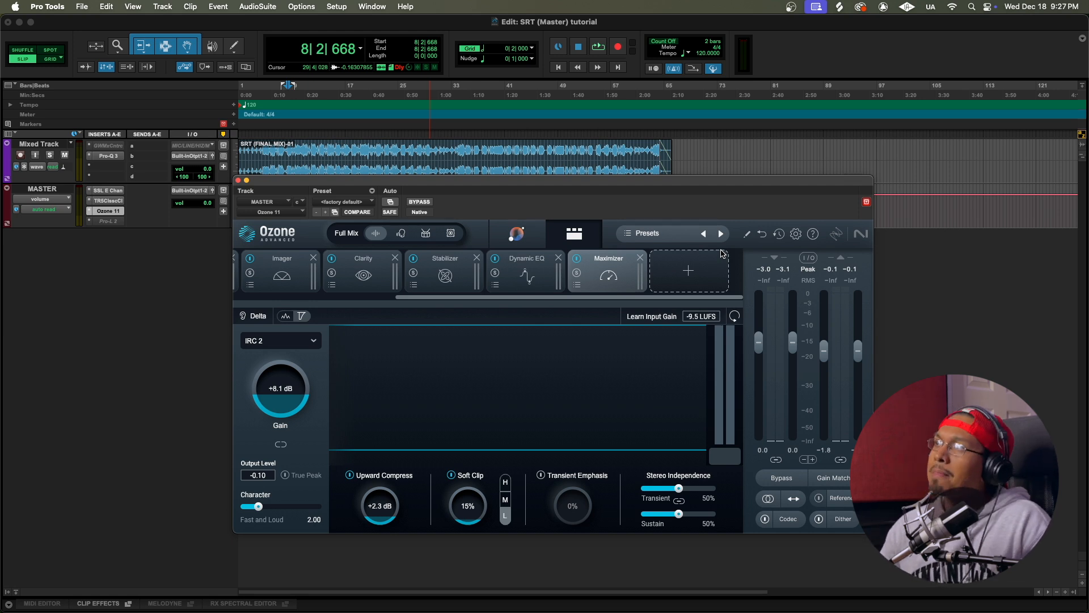
click(705, 271)
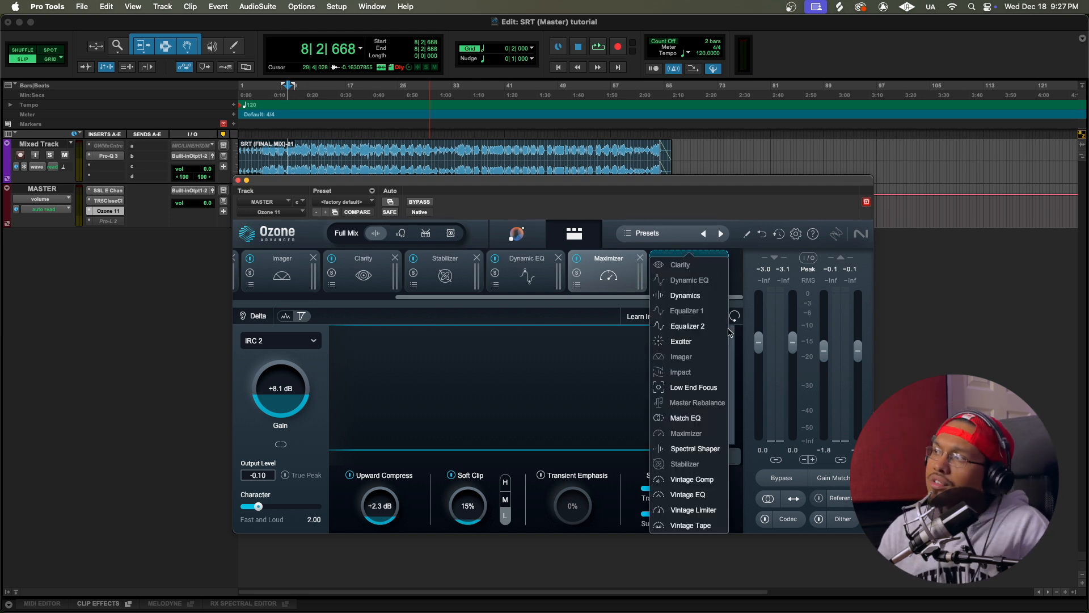
click(685, 295)
drag(678, 278, 559, 279)
Step: Split Dynamics into four bands with crossovers near 100 Hz, just above 600 Hz and somewhat below 6 kHz
click(308, 332)
click(625, 334)
drag(327, 334, 331, 335)
drag(464, 334, 472, 334)
drag(617, 334, 614, 334)
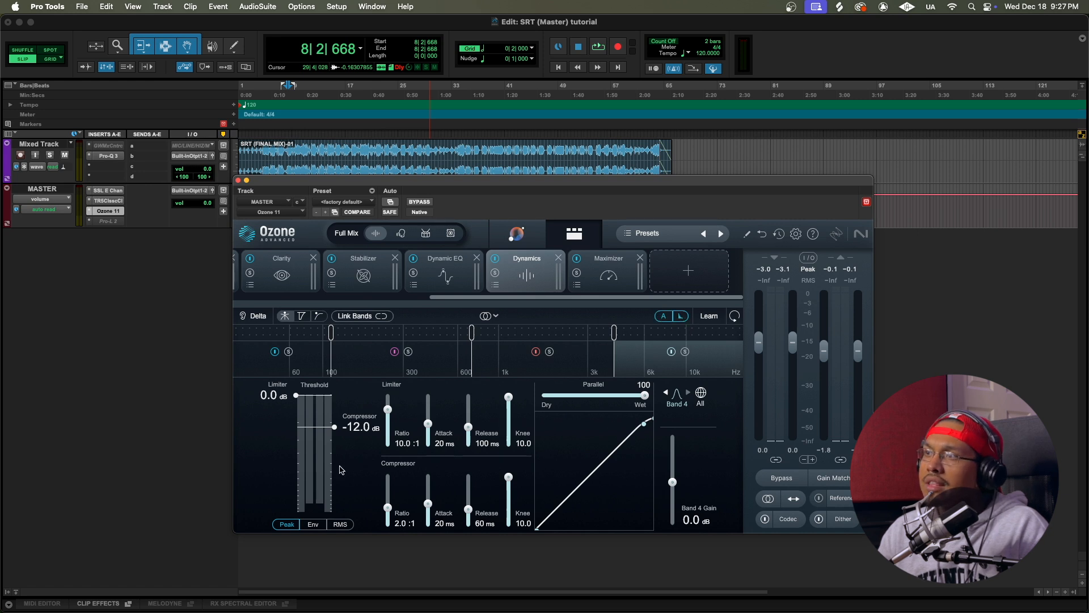
Step: Set Dynamics band 1 to RMS detection, -16 dB compressor threshold, 14 ms compressor attack and 39 parallel mix while the master plays
click(309, 357)
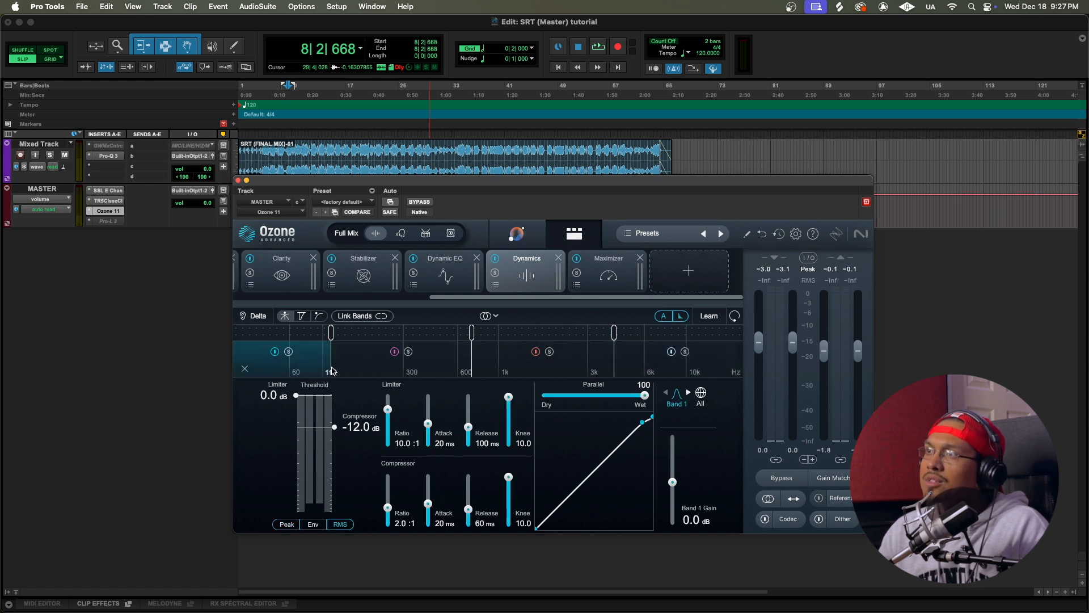
key(space)
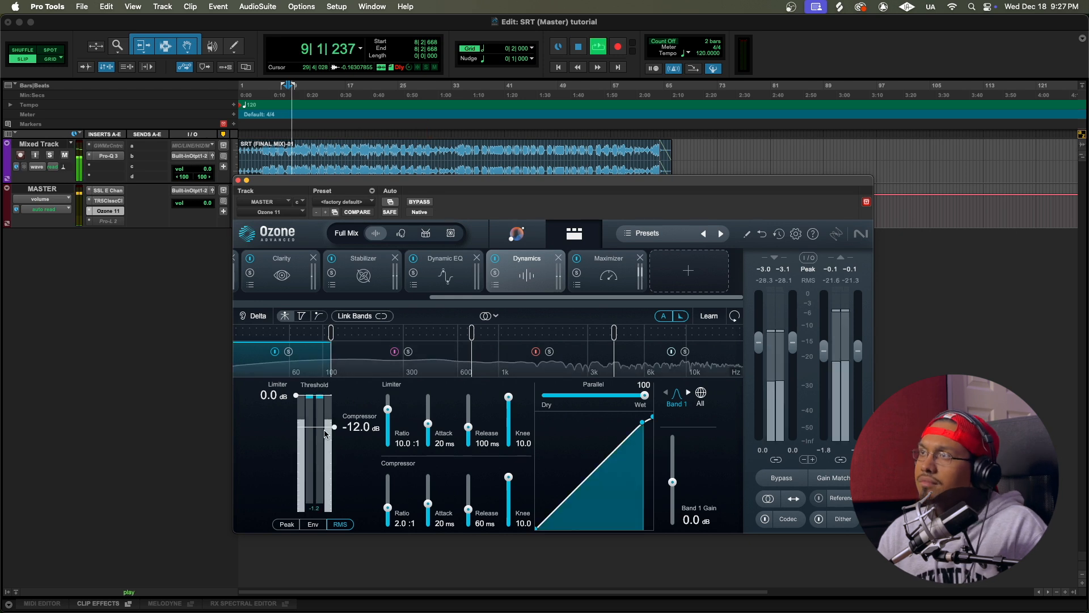
drag(320, 430, 320, 437)
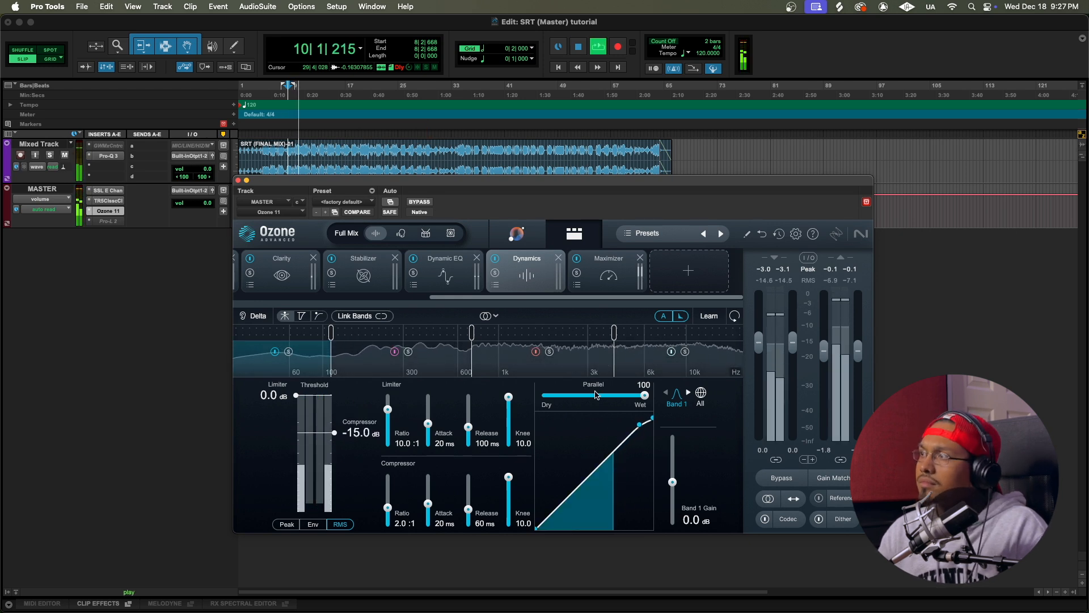
drag(645, 394, 580, 395)
drag(429, 504, 429, 506)
drag(317, 433, 318, 434)
drag(580, 395, 585, 397)
key(space)
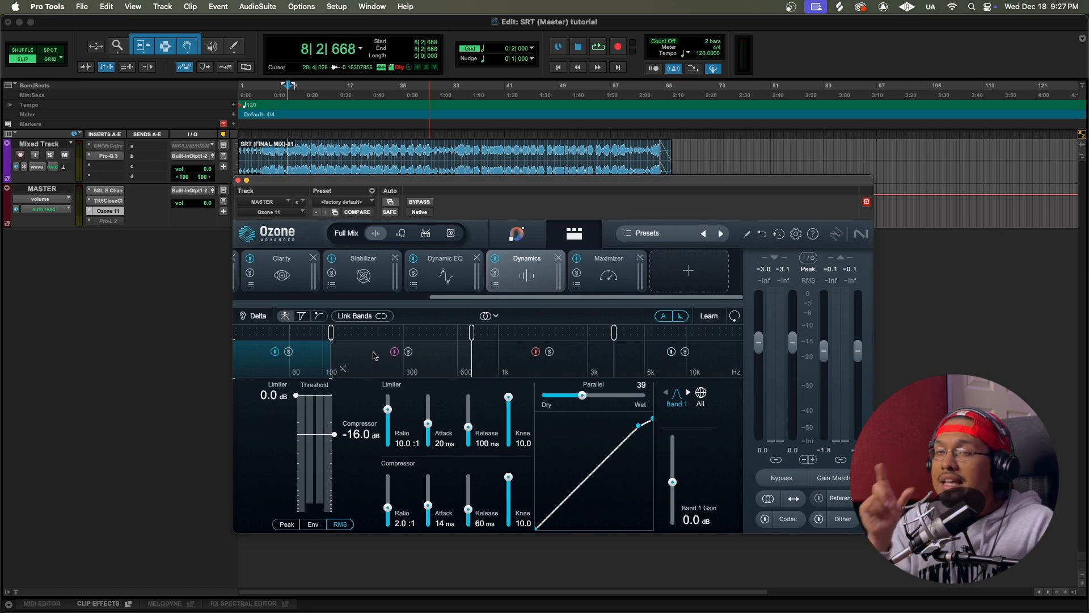
Step: Resume playback, raise band 1's compressor threshold to -15.4 dB, and give band 2 a -16 dB threshold and 38 parallel mix
key(space)
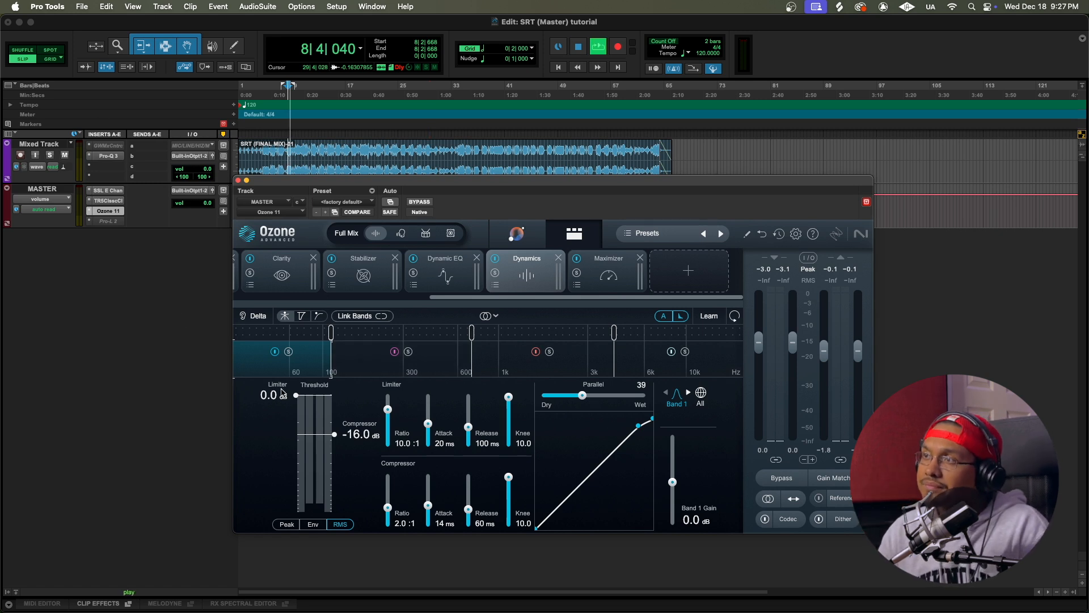
drag(332, 434, 333, 433)
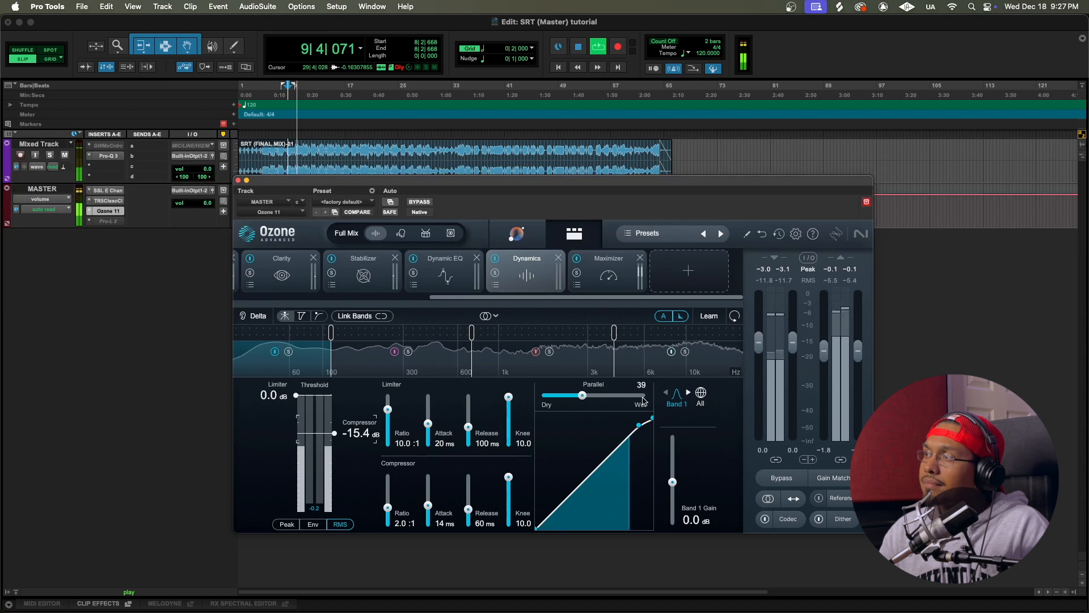
click(456, 364)
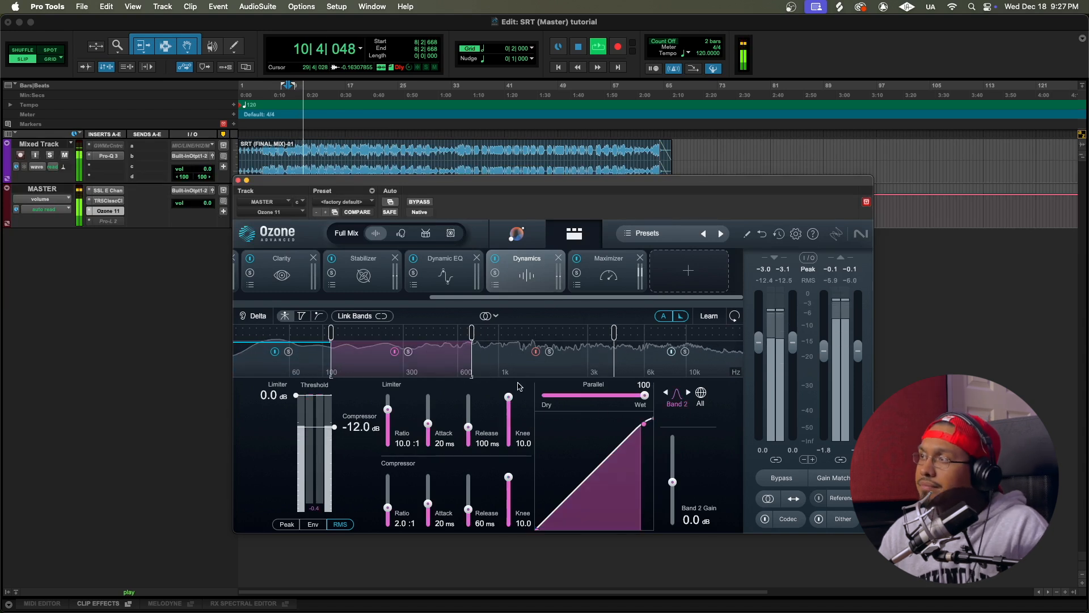
drag(646, 397, 582, 396)
drag(335, 427, 334, 435)
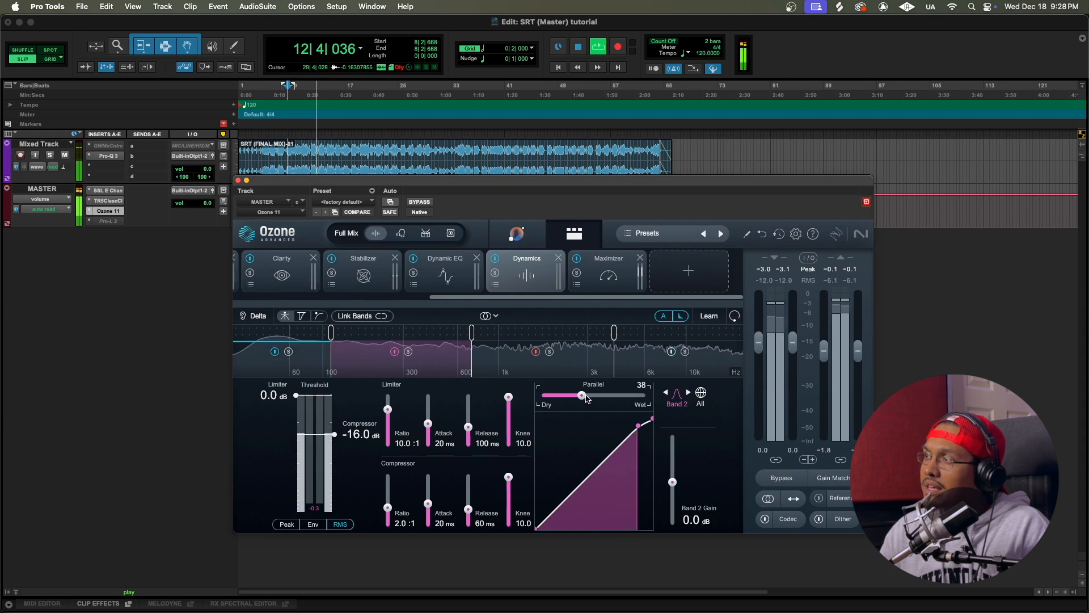
Step: Lower band 3's compressor threshold and parallel mix, and set band 4 to a -24.1 dB threshold and 30 parallel mix
click(582, 360)
drag(645, 397, 579, 396)
drag(335, 427, 334, 444)
click(653, 361)
drag(645, 395, 573, 395)
drag(319, 427, 317, 450)
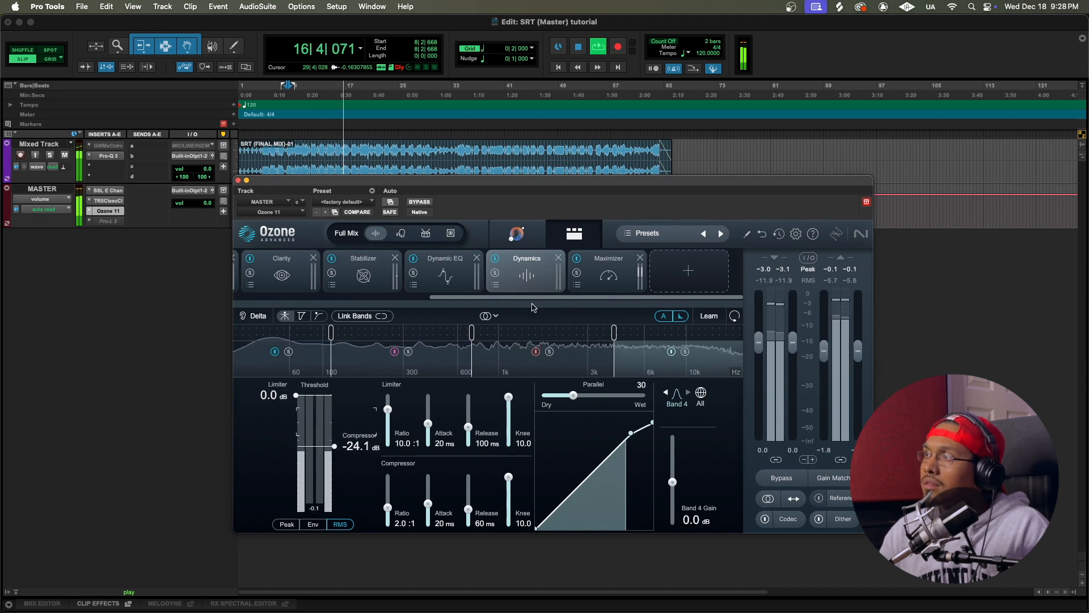
Step: Compare the master with Dynamics bypassed and enabled, and set band 1's compressor threshold to -13.8 dB and parallel mix to 51
click(496, 260)
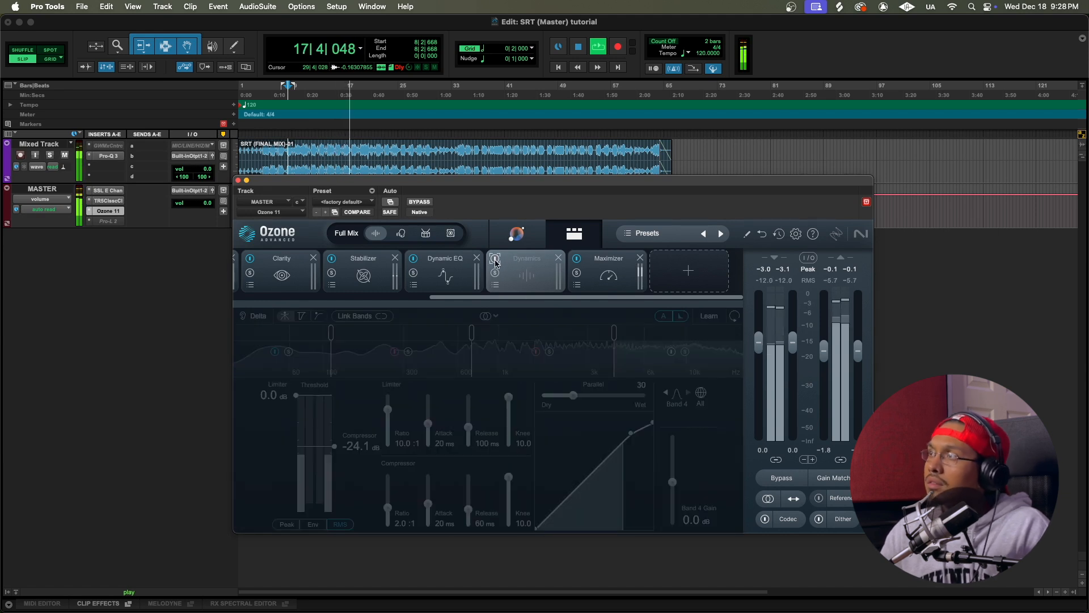
click(495, 261)
click(311, 363)
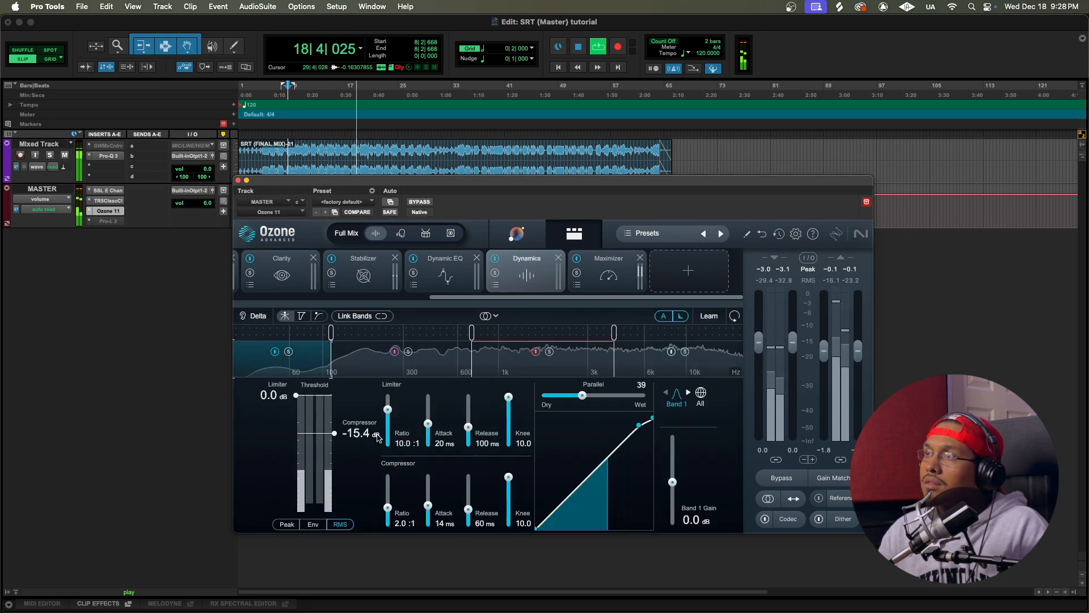
drag(317, 433, 316, 431)
drag(581, 396, 594, 395)
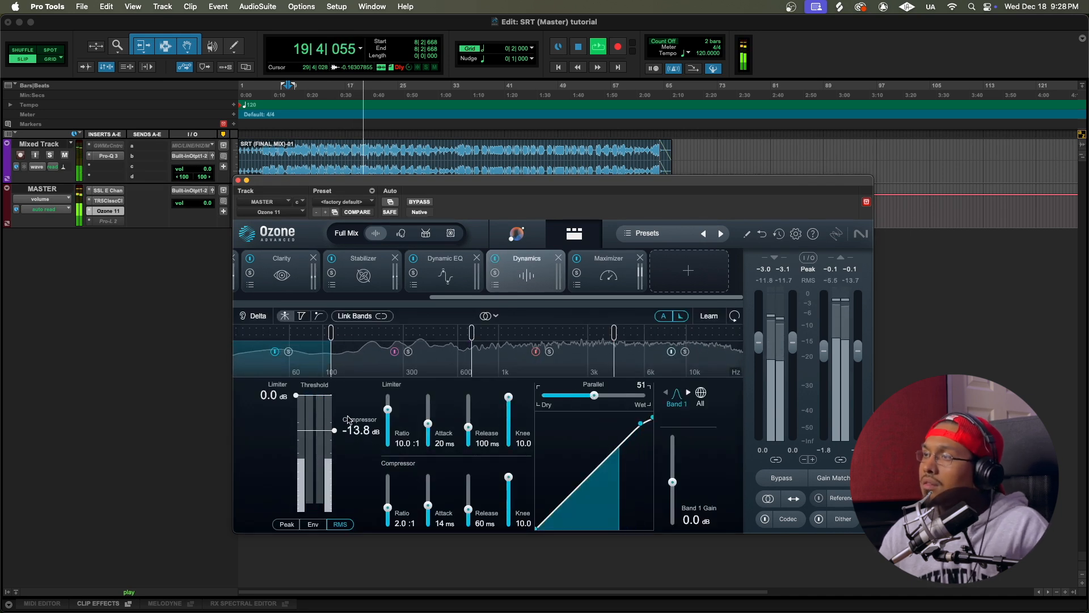
Step: Set band 1's compressor threshold to -14.1 dB, try gain boosts of 4.2 and 2.3 dB, and reset its gain to 0 dB
click(434, 366)
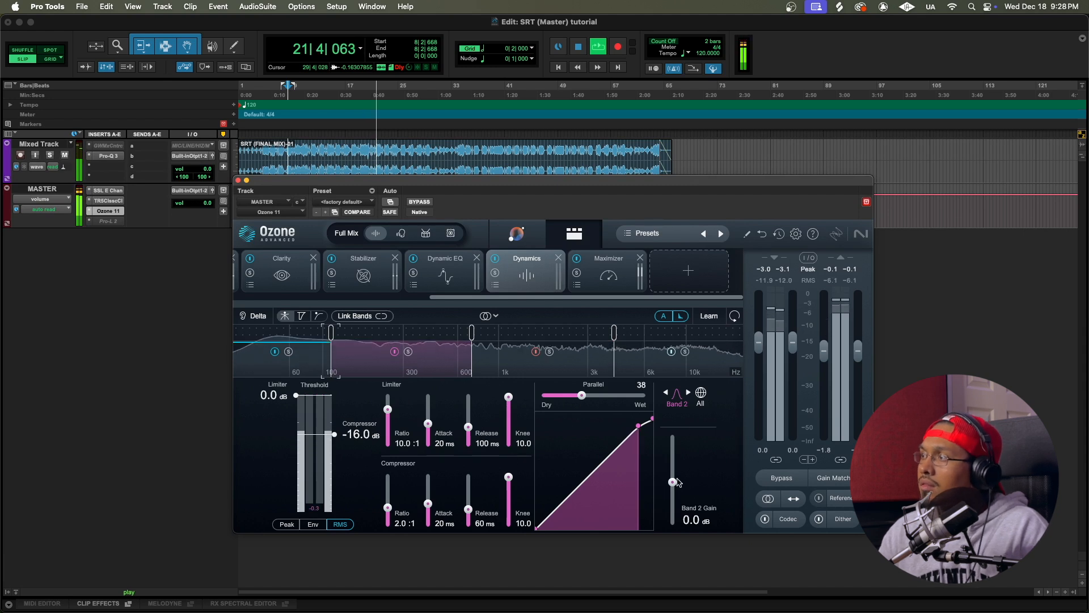
click(264, 357)
drag(672, 483, 673, 482)
drag(310, 434, 310, 432)
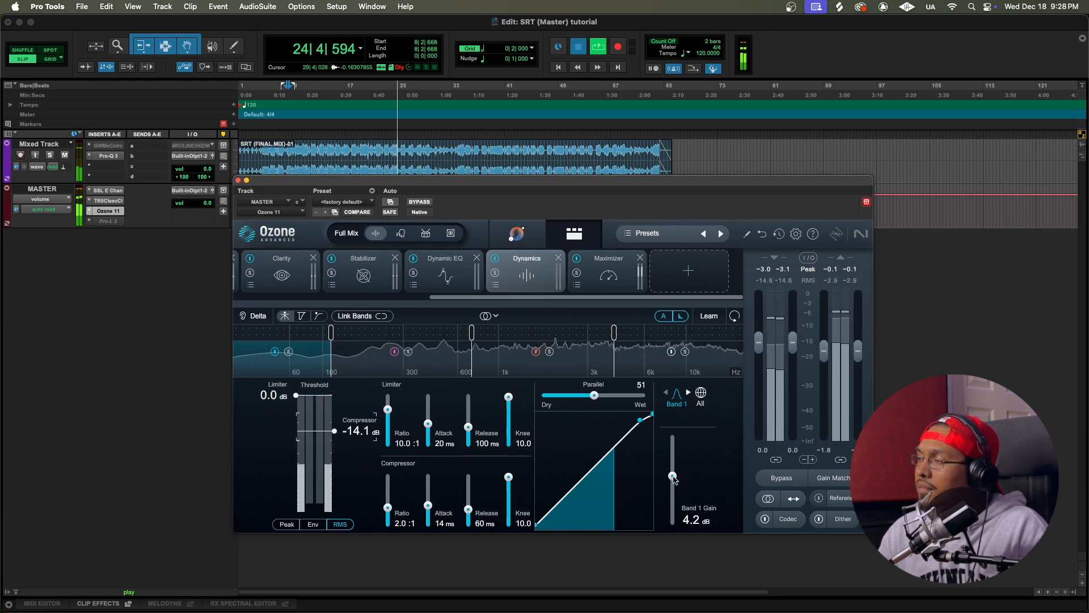
key(space)
drag(673, 478, 673, 480)
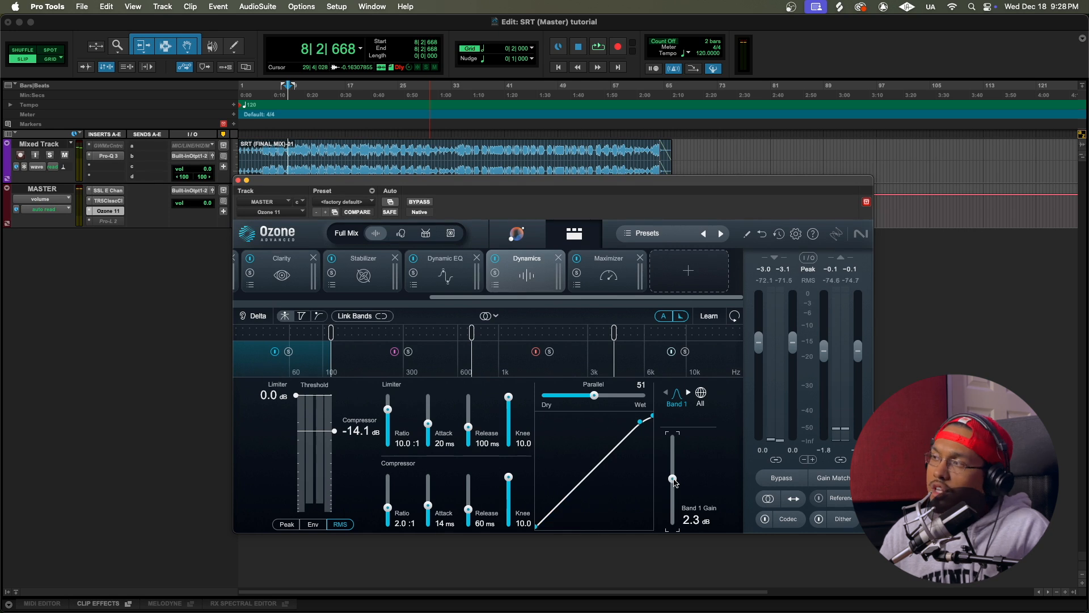
alt+click(673, 480)
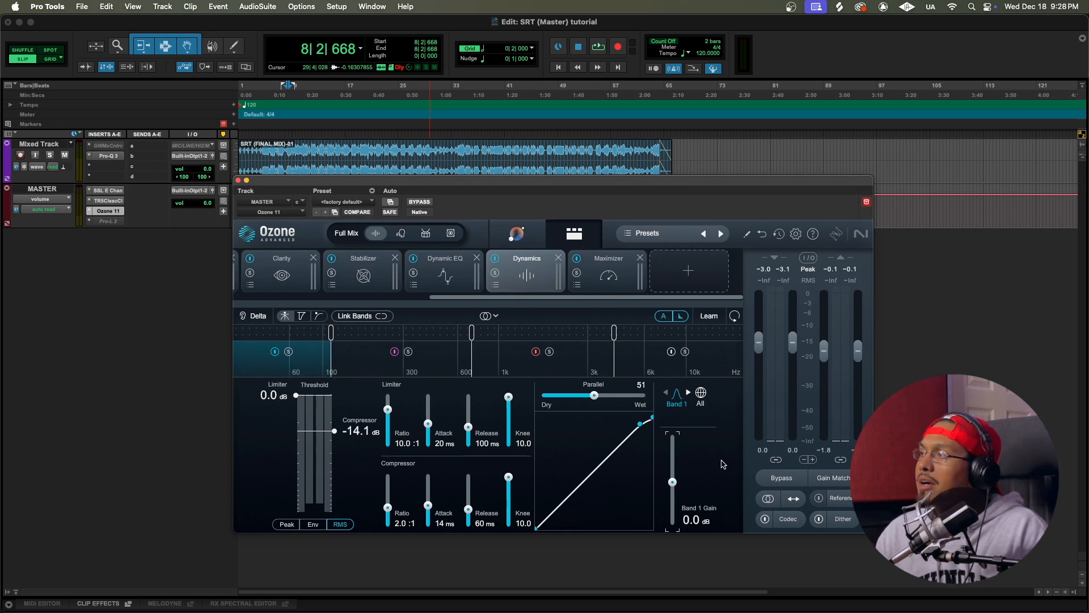
Step: Check band 2's settings, return to band 1 and start readjusting its compressor threshold with the master playing
click(445, 369)
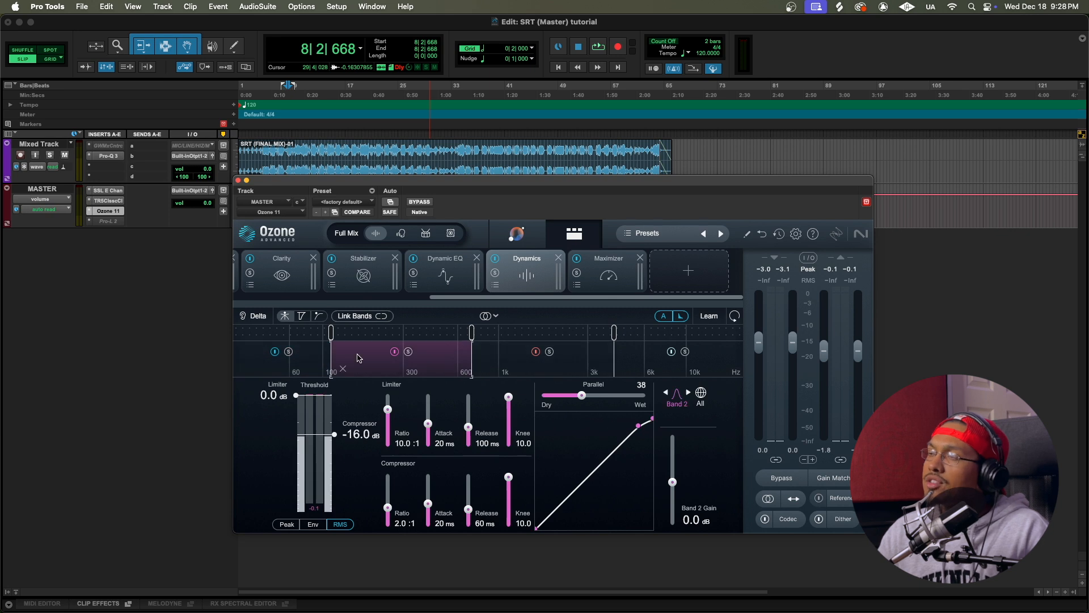
click(315, 362)
drag(320, 434, 324, 434)
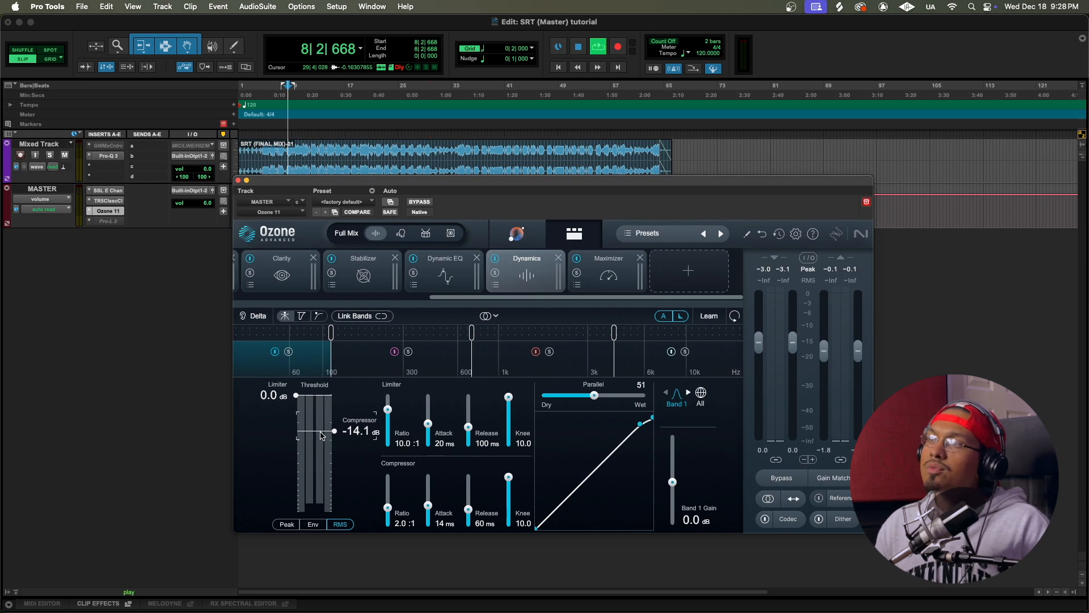